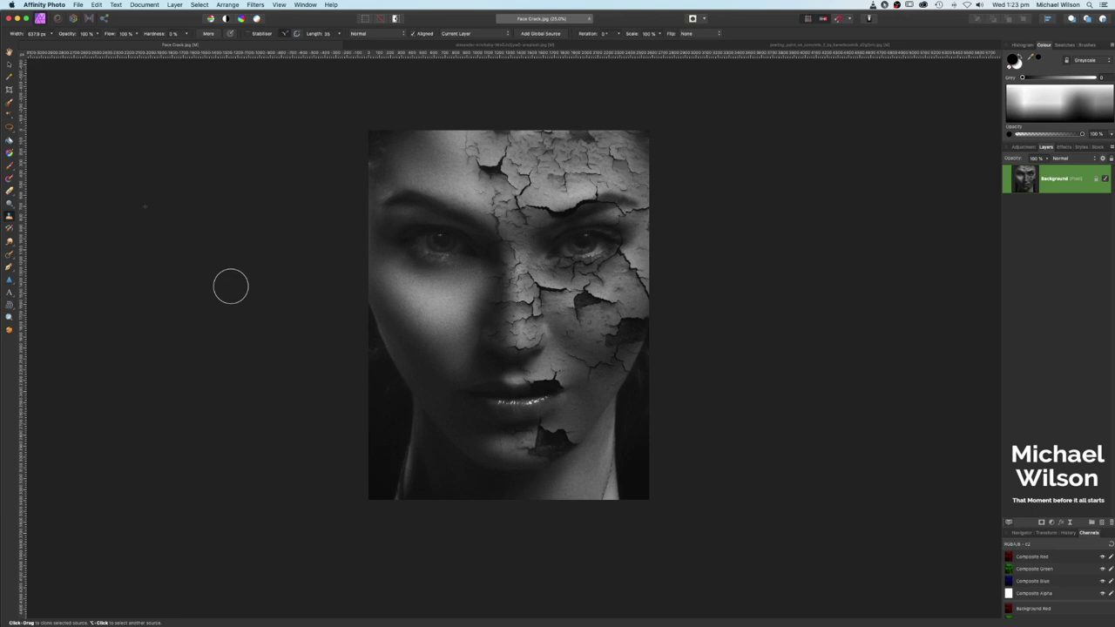
- Duplicate the Background layer of the uncracked portrait photo and name the copy Modified
{"action": "left_click", "coordinate": [403, 44]}
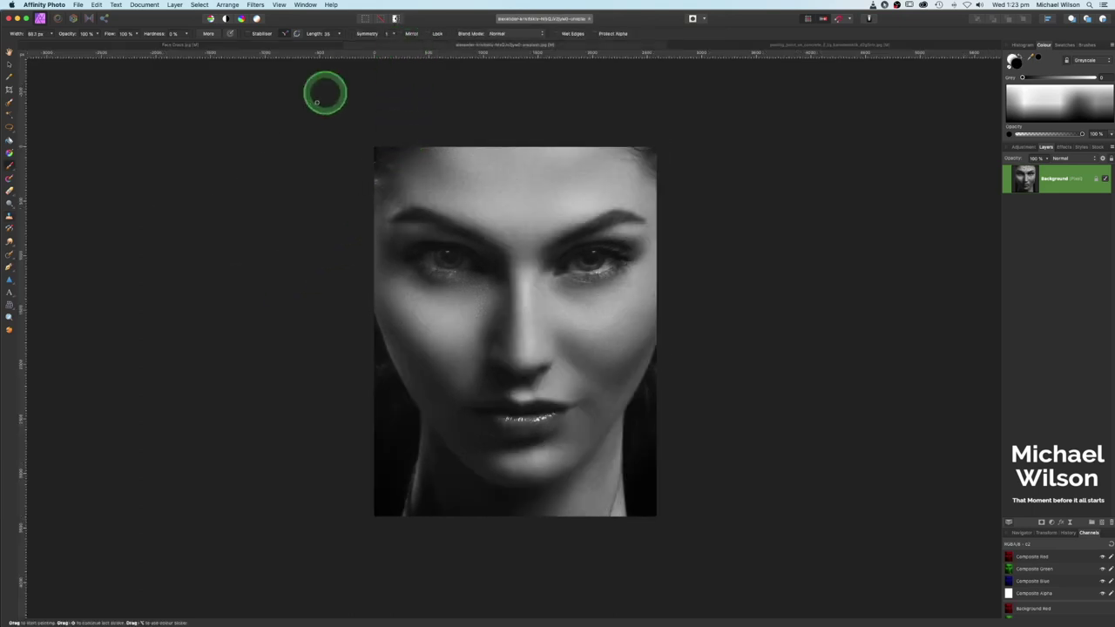
{"action": "left_click", "coordinate": [735, 44]}
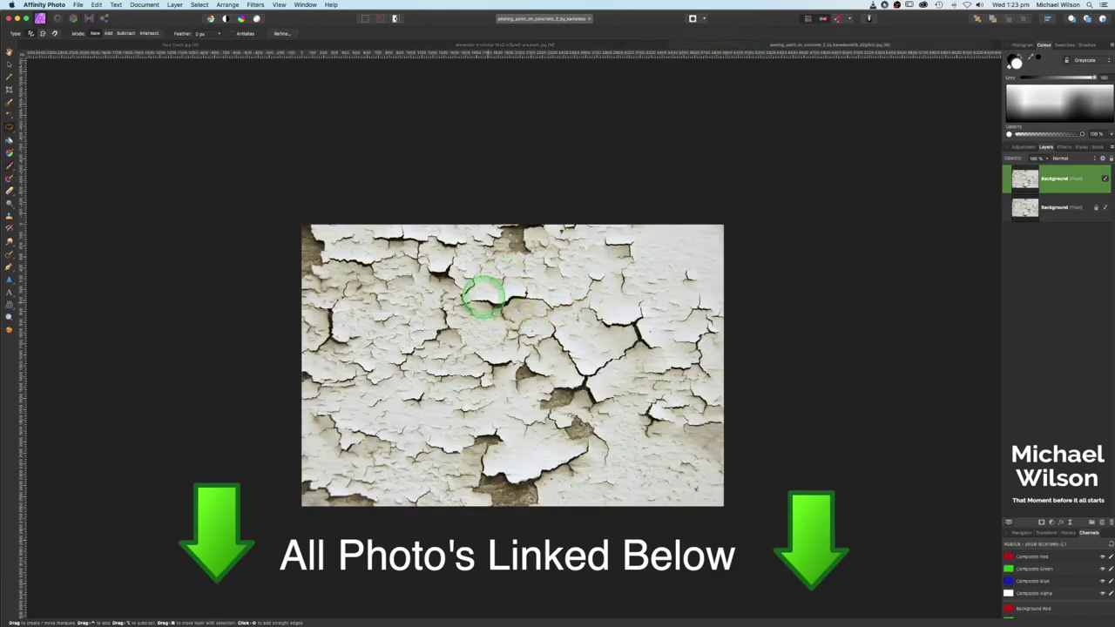
{"action": "left_click", "coordinate": [586, 44]}
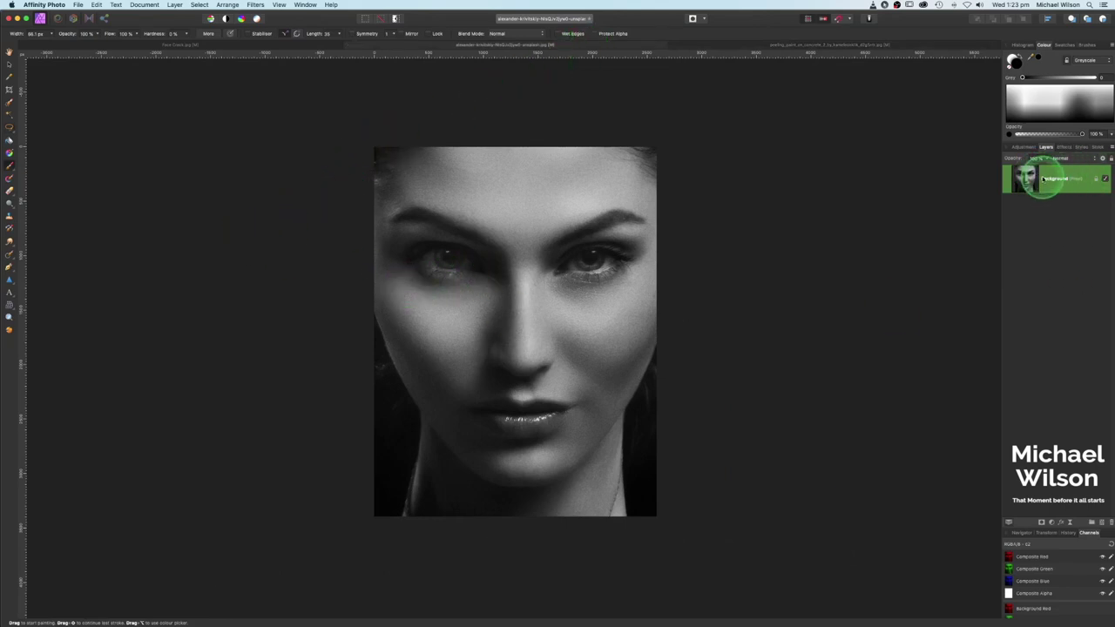
{"action": "key", "text": "super+j"}
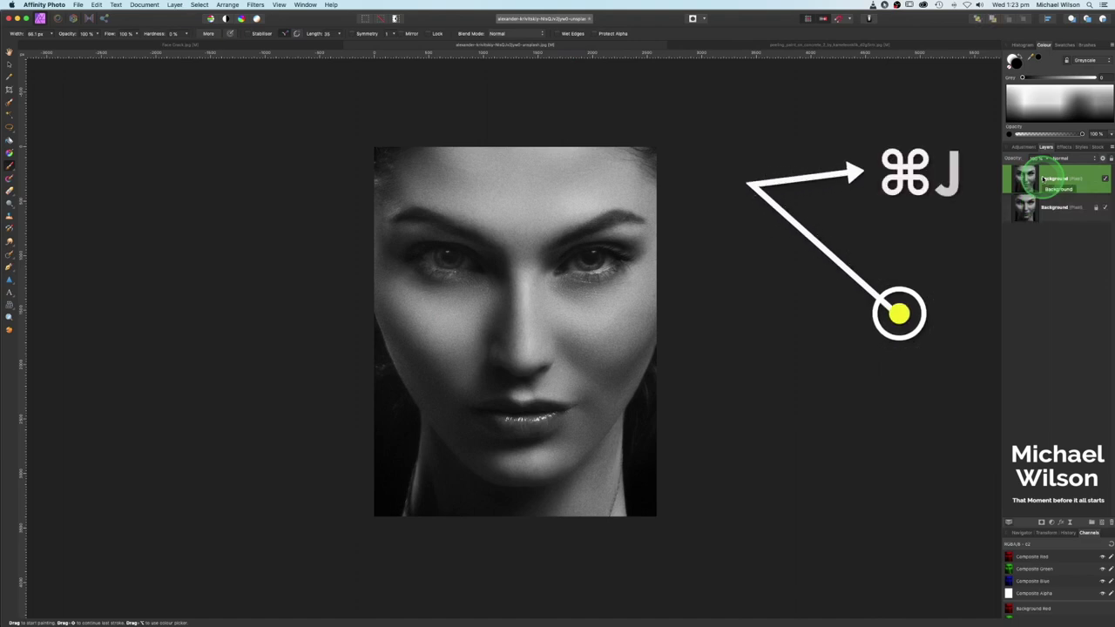
{"action": "double_click", "coordinate": [1054, 178]}
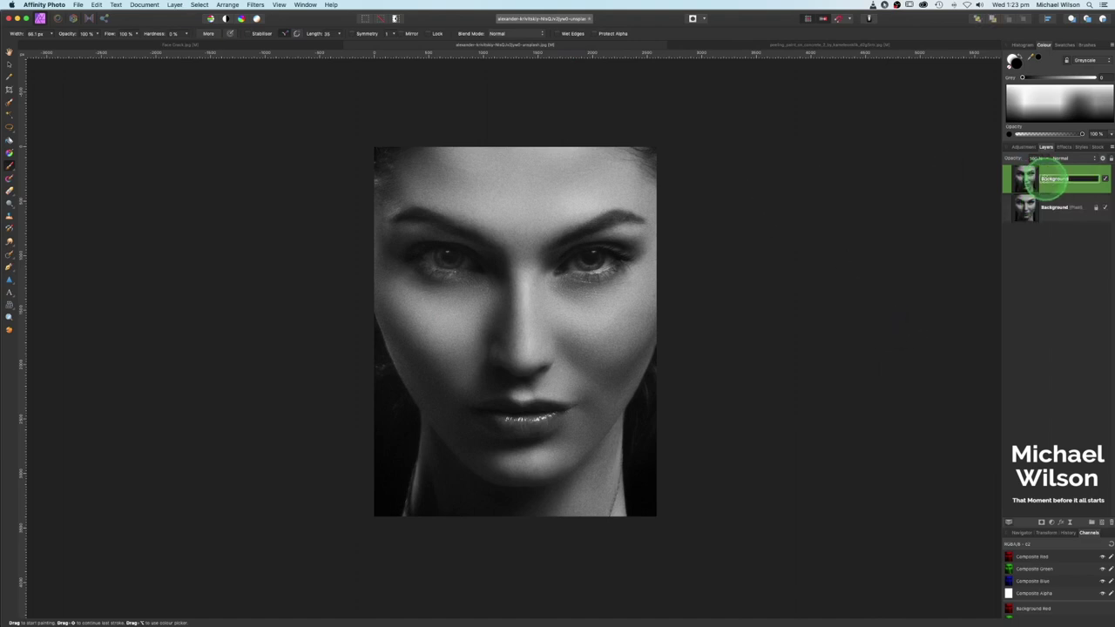
{"action": "type", "text": "Modified"}
{"action": "left_click", "coordinate": [1070, 253]}
{"action": "left_click", "coordinate": [1028, 179]}
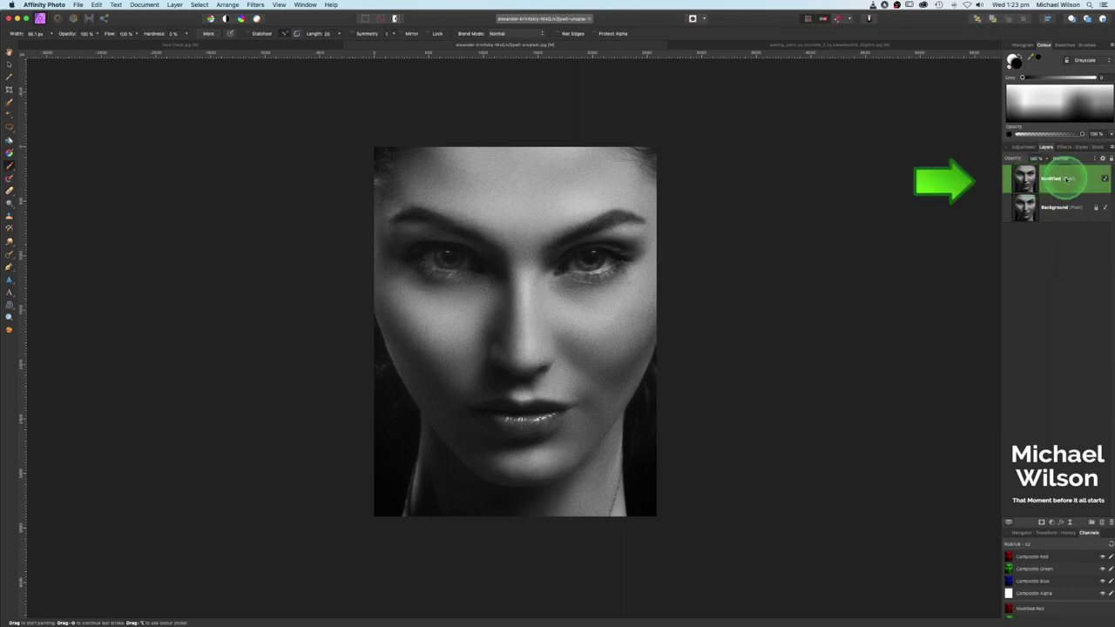
- Copy the peeling paint texture from its own document and paste it above the Modified layer in the portrait
{"action": "left_click", "coordinate": [749, 43]}
{"action": "key", "text": "m"}
{"action": "key", "text": "super+c"}
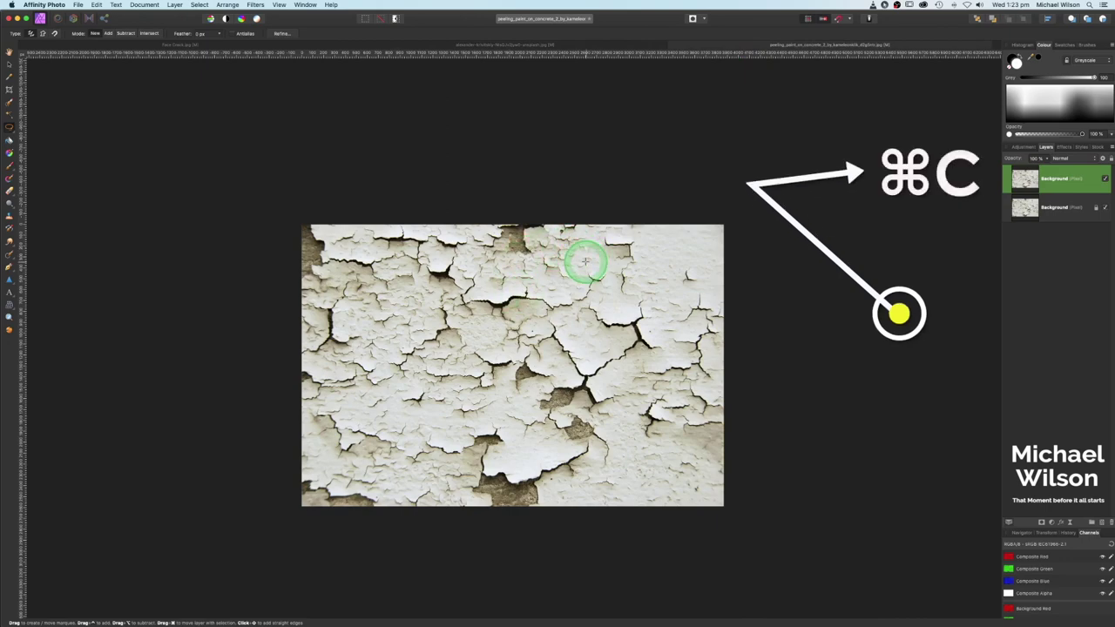
{"action": "left_click", "coordinate": [437, 43]}
{"action": "key", "text": "super+v"}
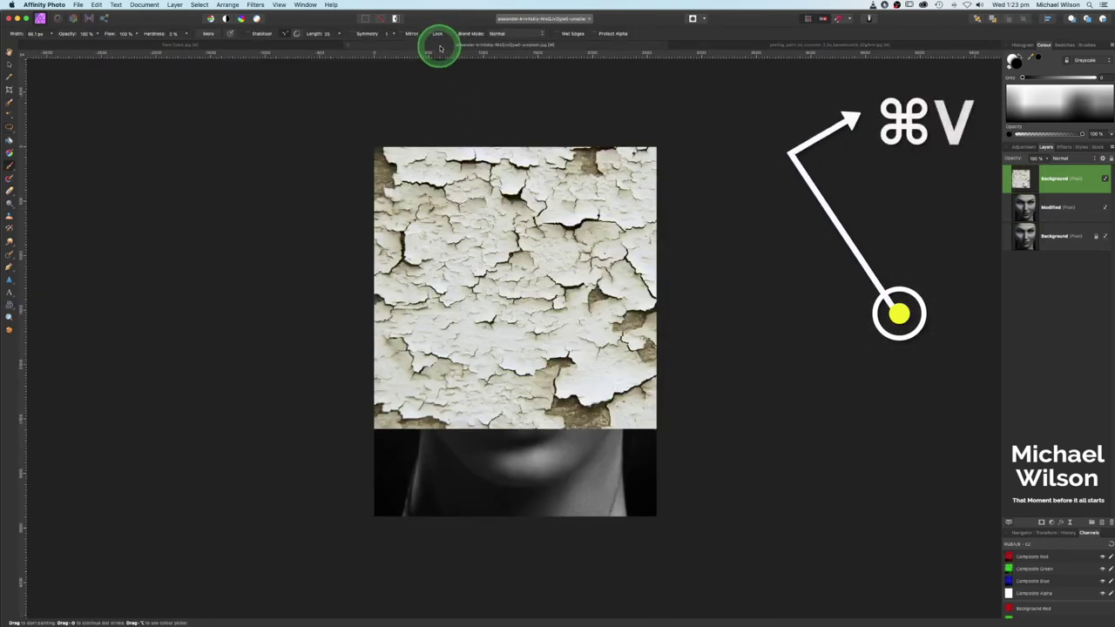
- Set the pasted paint texture layer's blend mode to Multiply
{"action": "left_click", "coordinate": [1020, 179]}
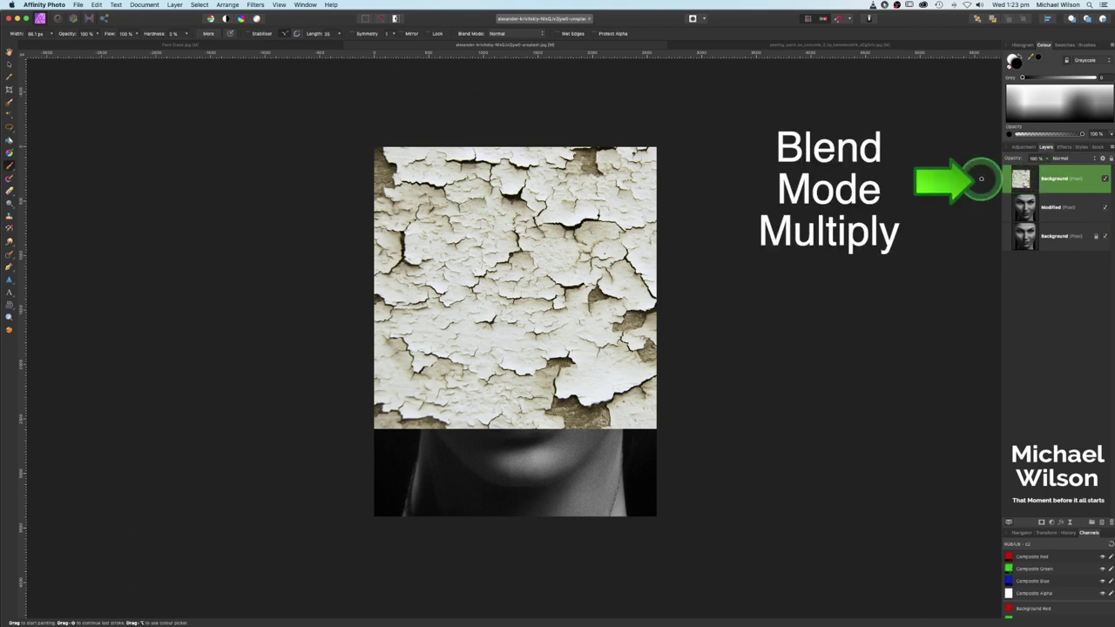
{"action": "left_click", "coordinate": [1070, 159]}
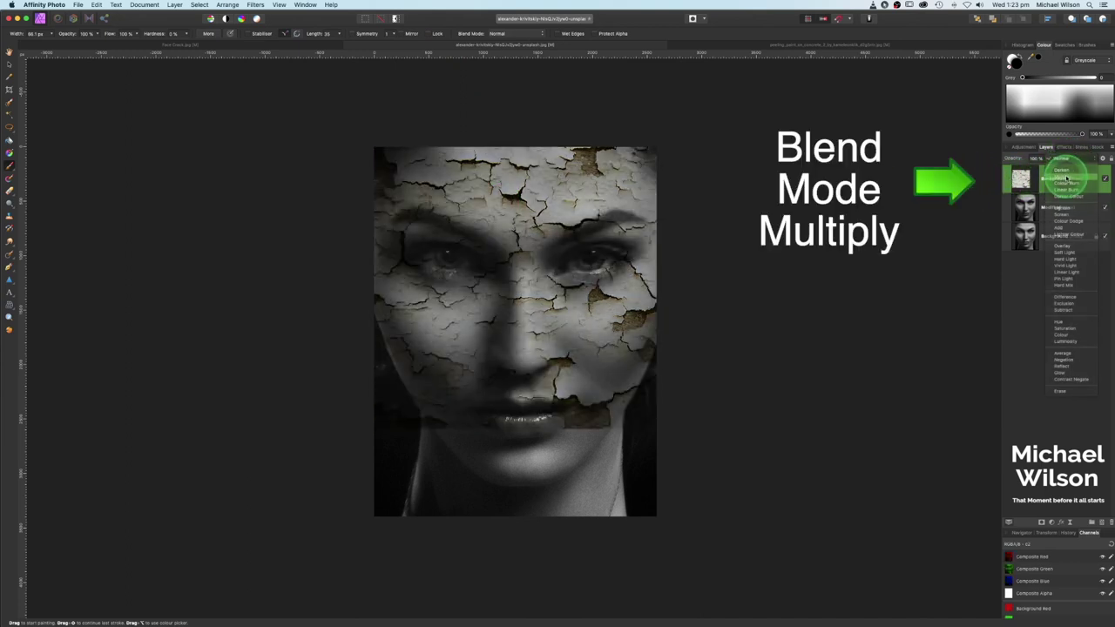
{"action": "left_click", "coordinate": [1066, 178]}
- Enlarge and reposition the paint texture so it covers the face from the forehead's top edge down past the chin
{"action": "left_click", "coordinate": [11, 65]}
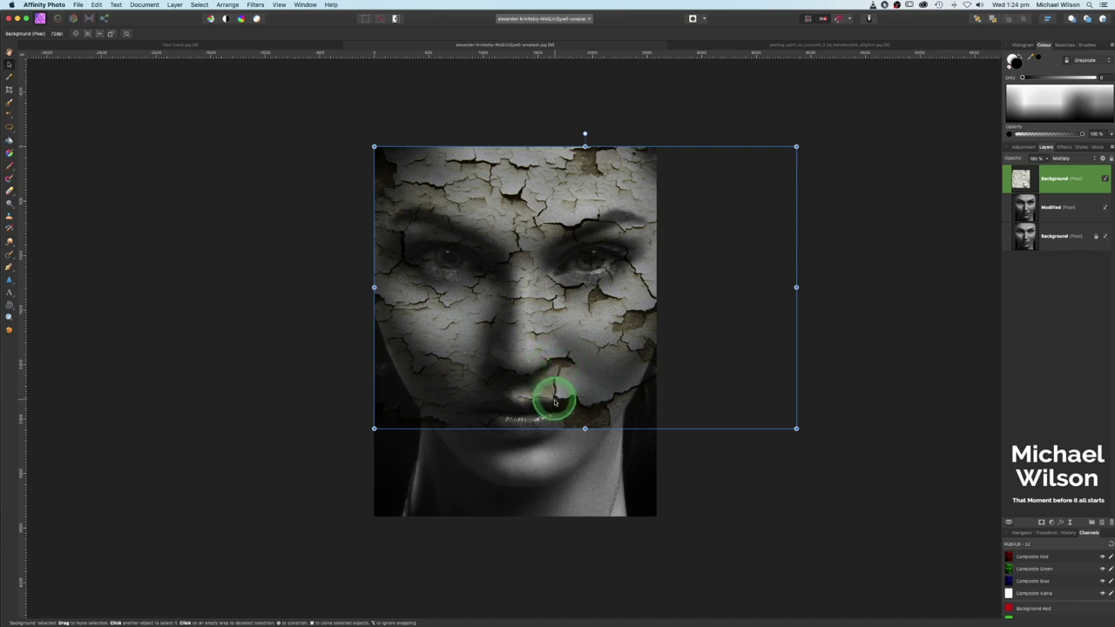
{"action": "left_click_drag", "start_coordinate": [375, 428], "coordinate": [302, 477]}
{"action": "left_click_drag", "start_coordinate": [584, 419], "coordinate": [633, 421]}
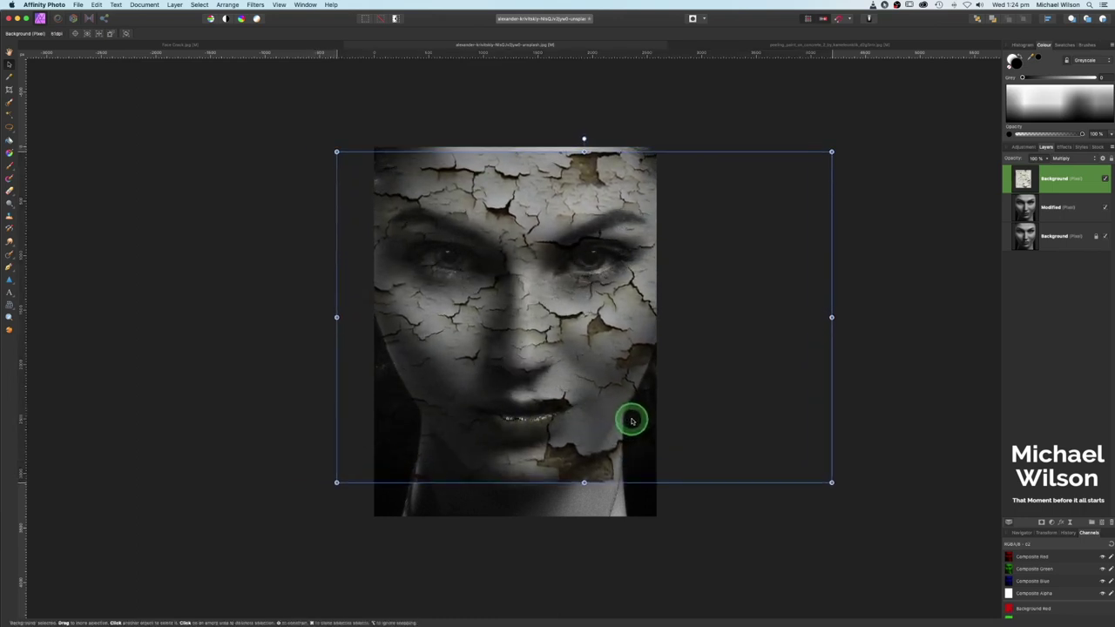
{"action": "left_click", "coordinate": [568, 465]}
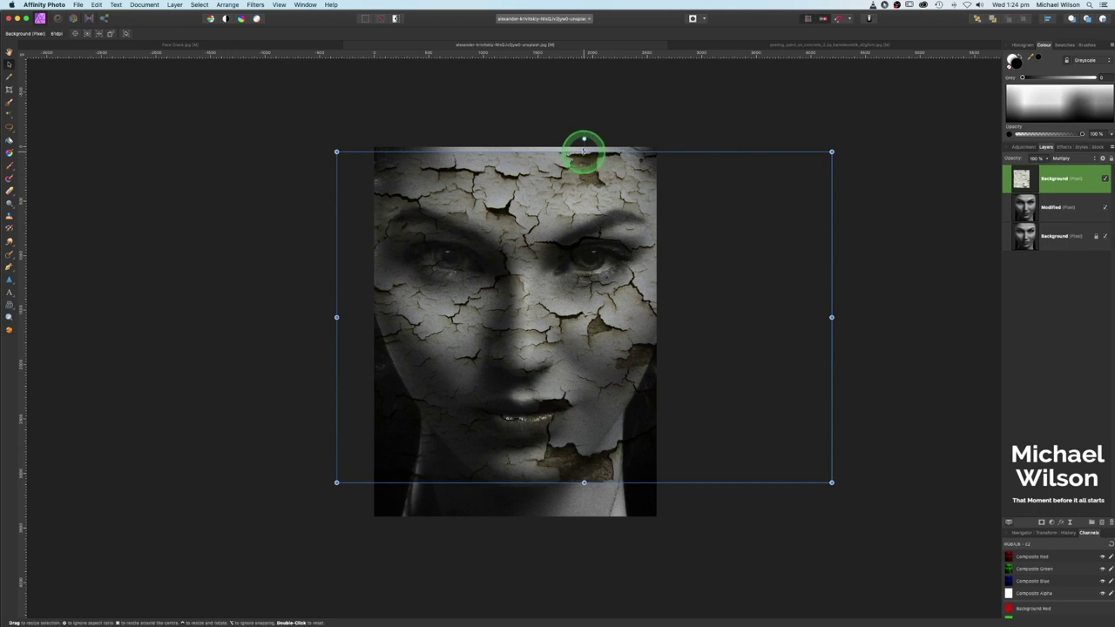
{"action": "left_click_drag", "start_coordinate": [584, 152], "coordinate": [585, 144]}
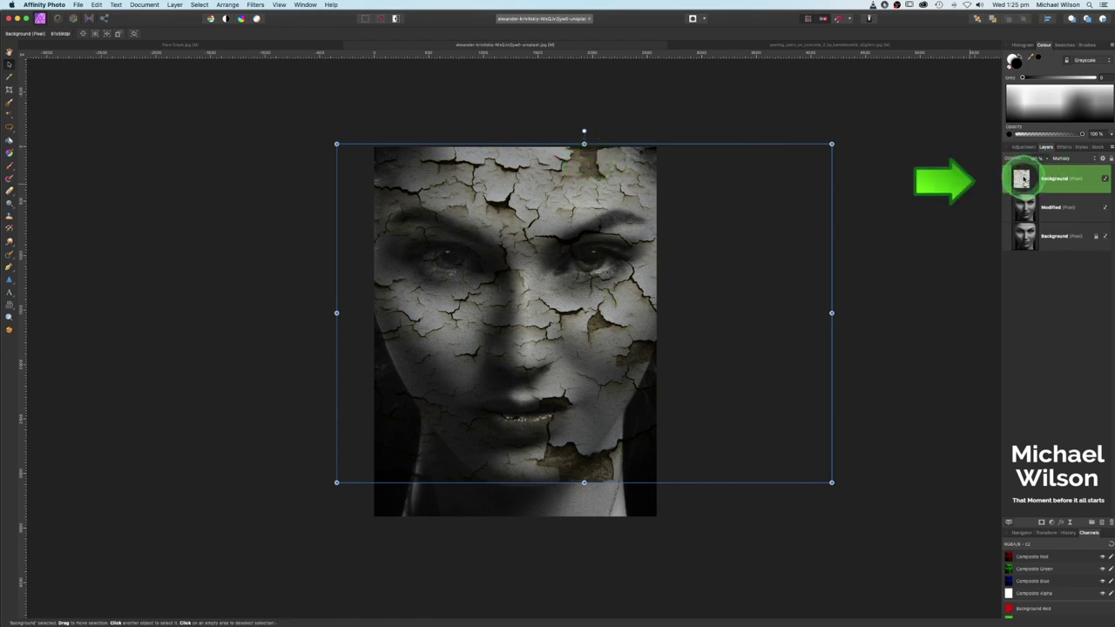
- Add an HSL adjustment nested inside the paint texture layer and lower its saturation shift to nearly the minimum
{"action": "left_click", "coordinate": [1052, 522]}
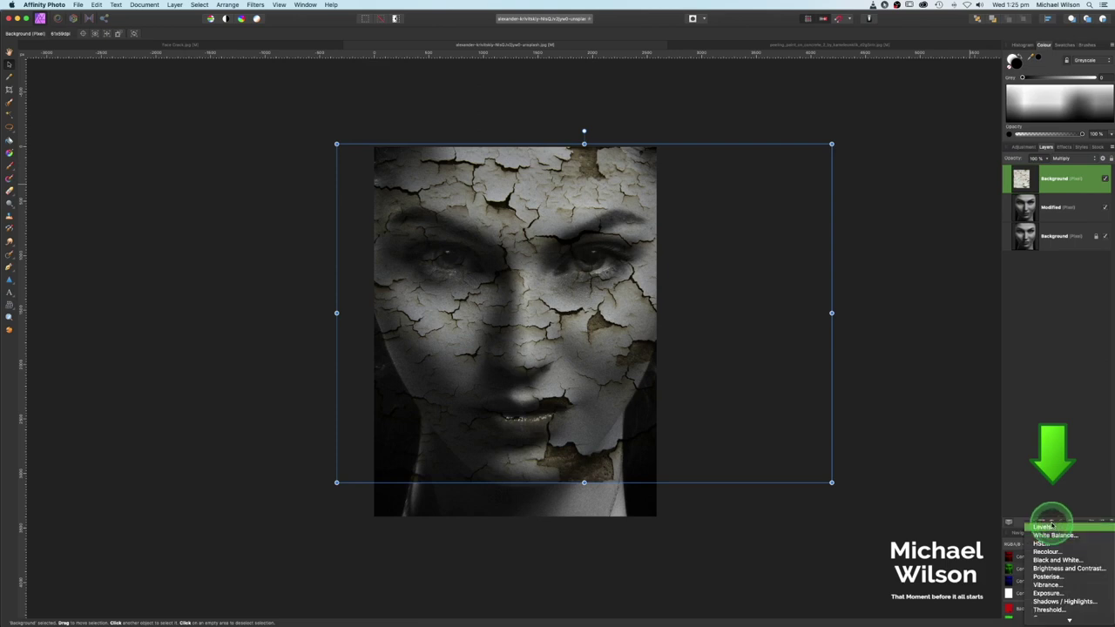
{"action": "left_click", "coordinate": [1041, 545]}
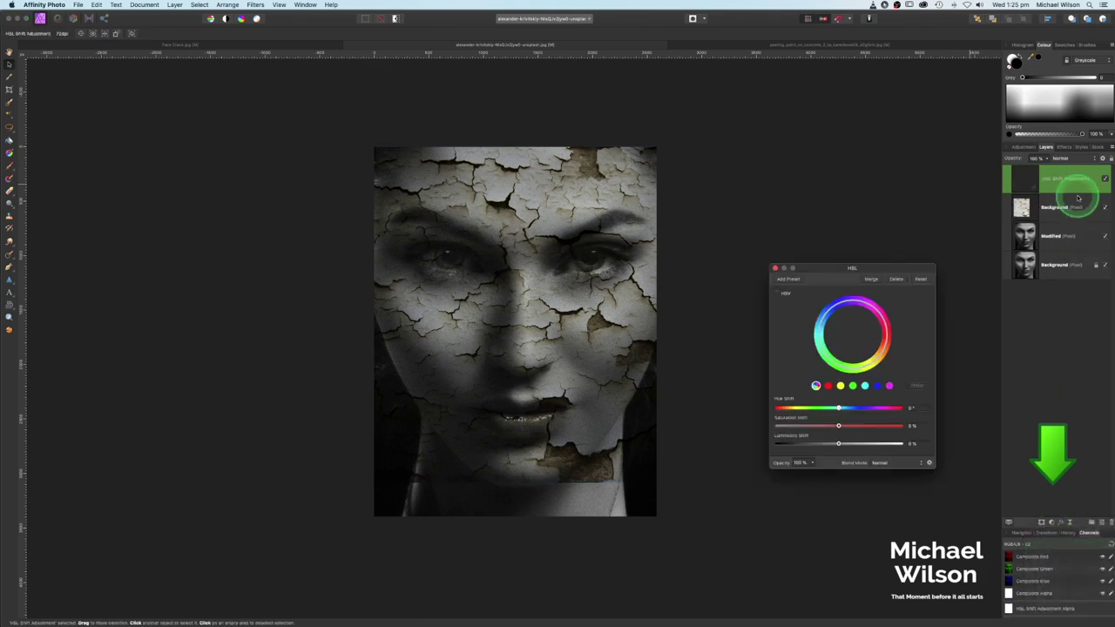
{"action": "left_click_drag", "start_coordinate": [1038, 182], "coordinate": [1040, 209]}
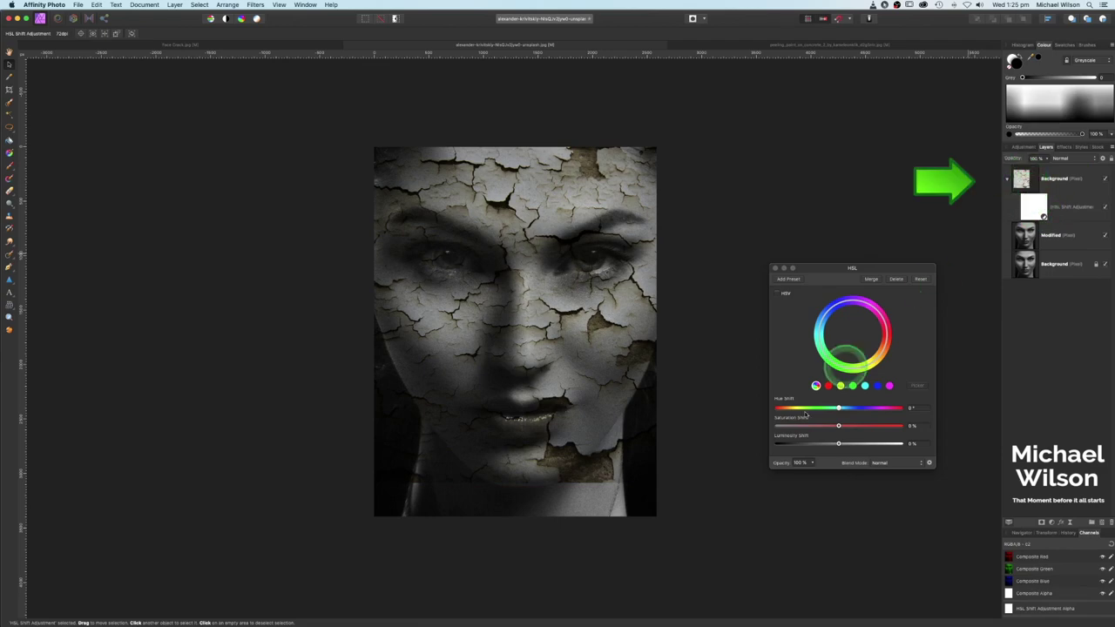
{"action": "left_click_drag", "start_coordinate": [839, 426], "coordinate": [780, 426]}
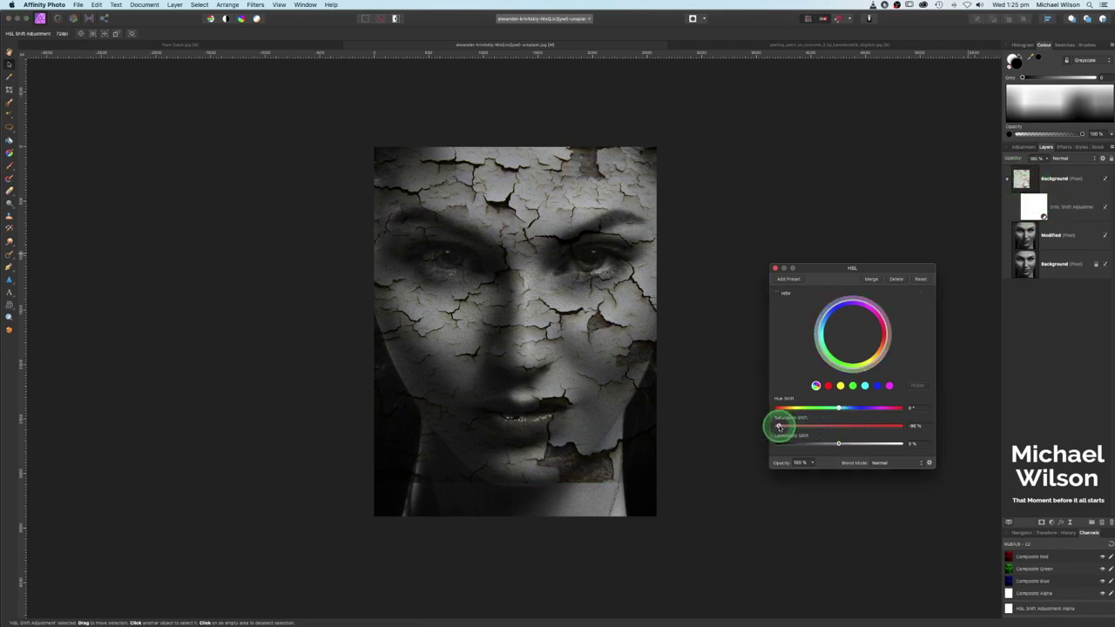
{"action": "left_click", "coordinate": [776, 268]}
- Rename the paint texture layer as Paint Layer and leave it selected
{"action": "left_click", "coordinate": [1027, 180]}
{"action": "left_click", "coordinate": [1061, 180]}
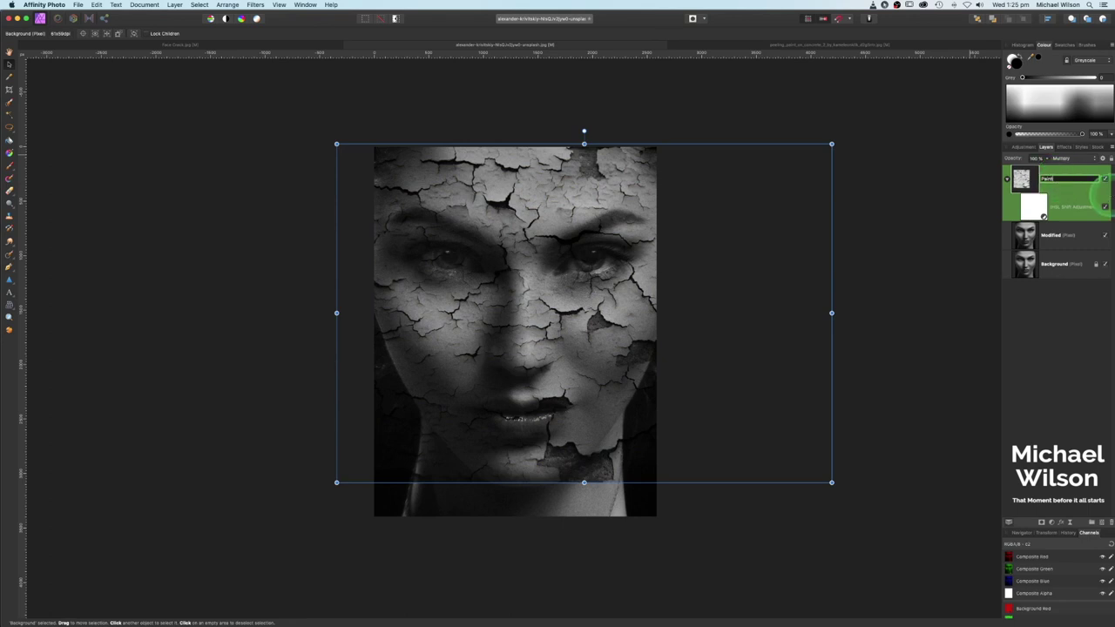
{"action": "left_click", "coordinate": [1024, 184]}
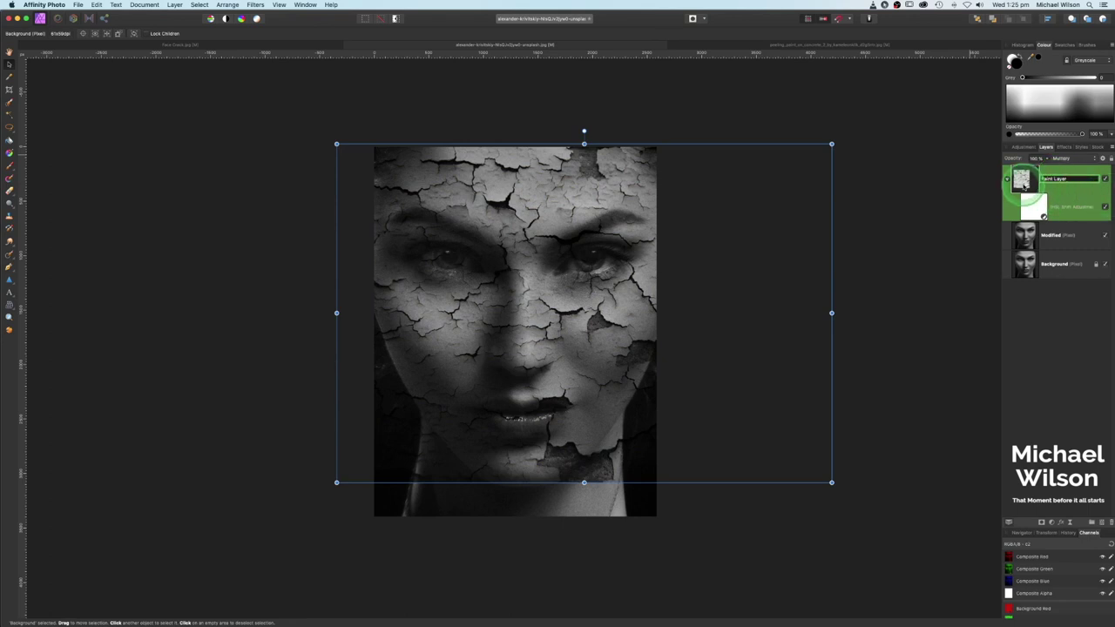
{"action": "left_click", "coordinate": [1008, 179]}
{"action": "left_click", "coordinate": [1027, 180]}
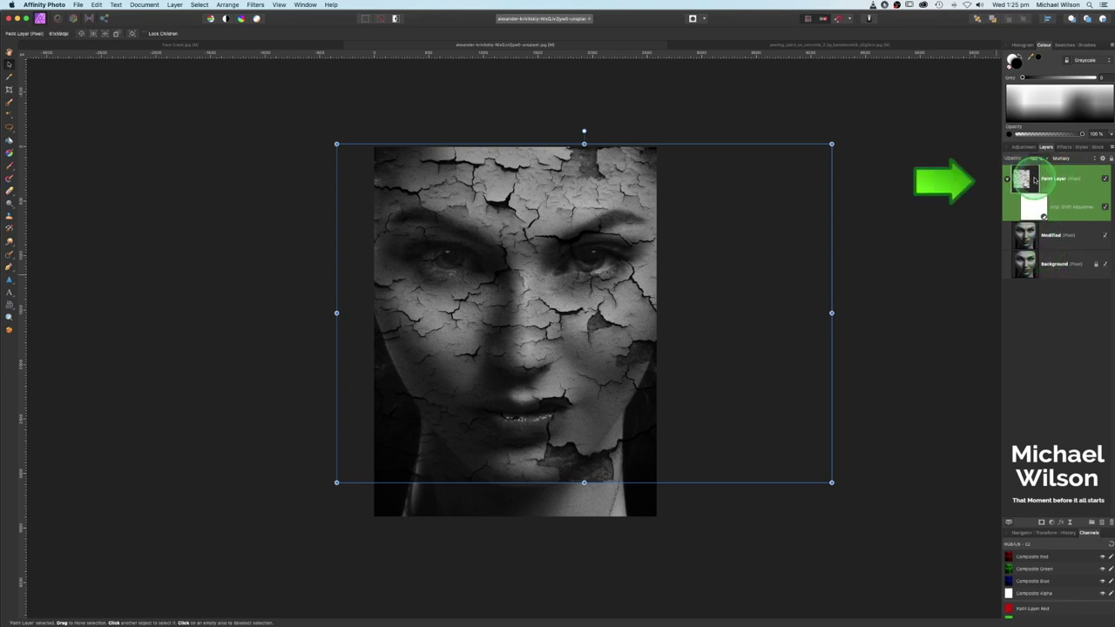
- Liquify the Paint Layer, pushing the cracks forward around the nose, cheeks and mouth to follow the facial contours, and apply the warp
{"action": "left_click", "coordinate": [57, 19]}
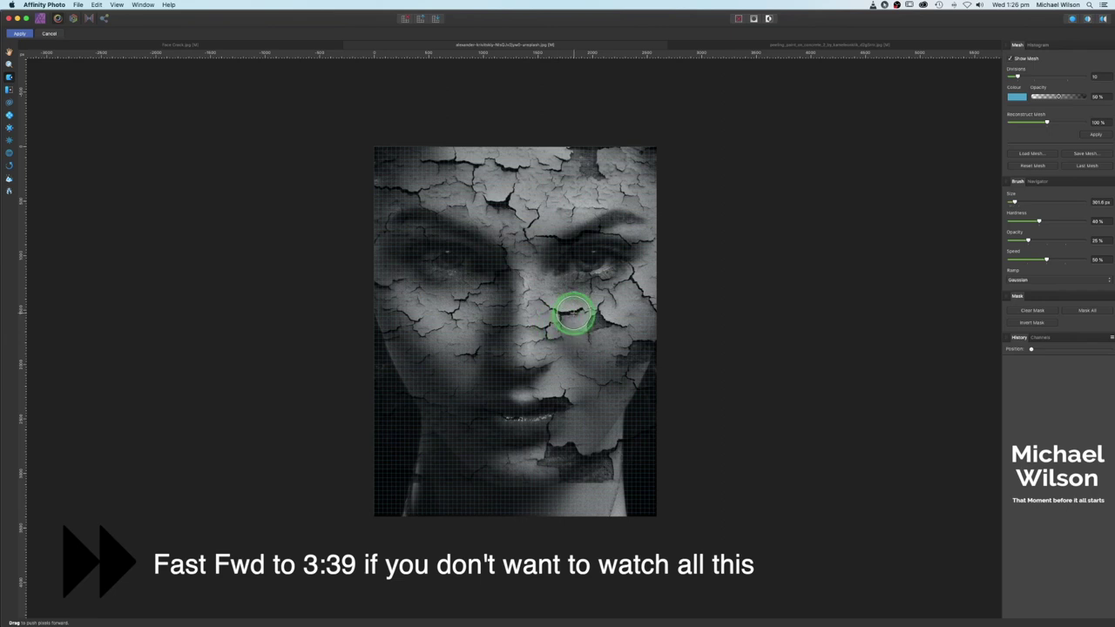
{"action": "mouse_move", "coordinate": [560, 294]}
{"action": "left_mouse_down"}
{"action": "mouse_move", "coordinate": [592, 306]}
{"action": "mouse_move", "coordinate": [600, 327]}
{"action": "mouse_move", "coordinate": [559, 307]}
{"action": "mouse_move", "coordinate": [565, 290]}
{"action": "mouse_move", "coordinate": [604, 305]}
{"action": "mouse_move", "coordinate": [634, 291]}
{"action": "mouse_move", "coordinate": [628, 280]}
{"action": "mouse_move", "coordinate": [569, 292]}
{"action": "mouse_move", "coordinate": [552, 311]}
{"action": "mouse_move", "coordinate": [558, 340]}
{"action": "left_mouse_up"}
{"action": "mouse_move", "coordinate": [464, 314]}
{"action": "left_mouse_down"}
{"action": "mouse_move", "coordinate": [499, 316]}
{"action": "mouse_move", "coordinate": [487, 341]}
{"action": "mouse_move", "coordinate": [499, 341]}
{"action": "mouse_move", "coordinate": [480, 348]}
{"action": "mouse_move", "coordinate": [503, 279]}
{"action": "left_mouse_up"}
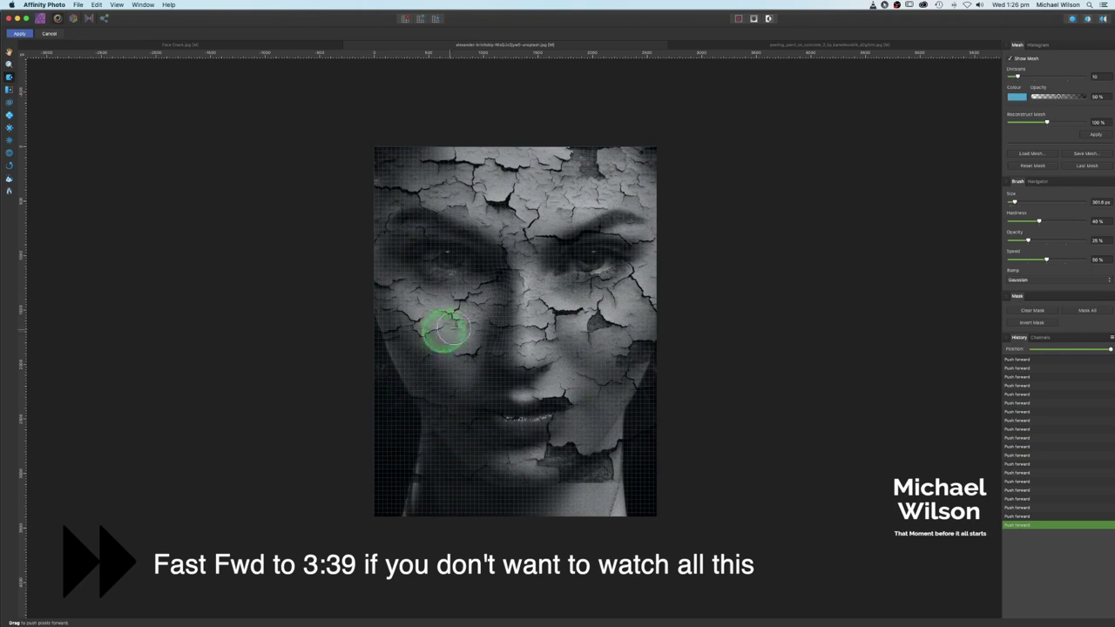
{"action": "mouse_move", "coordinate": [550, 315]}
{"action": "left_mouse_down"}
{"action": "mouse_move", "coordinate": [568, 301]}
{"action": "mouse_move", "coordinate": [555, 296]}
{"action": "mouse_move", "coordinate": [580, 356]}
{"action": "mouse_move", "coordinate": [554, 327]}
{"action": "left_mouse_up"}
{"action": "mouse_move", "coordinate": [578, 386]}
{"action": "left_mouse_down"}
{"action": "mouse_move", "coordinate": [626, 390]}
{"action": "mouse_move", "coordinate": [574, 393]}
{"action": "mouse_move", "coordinate": [542, 380]}
{"action": "left_mouse_up"}
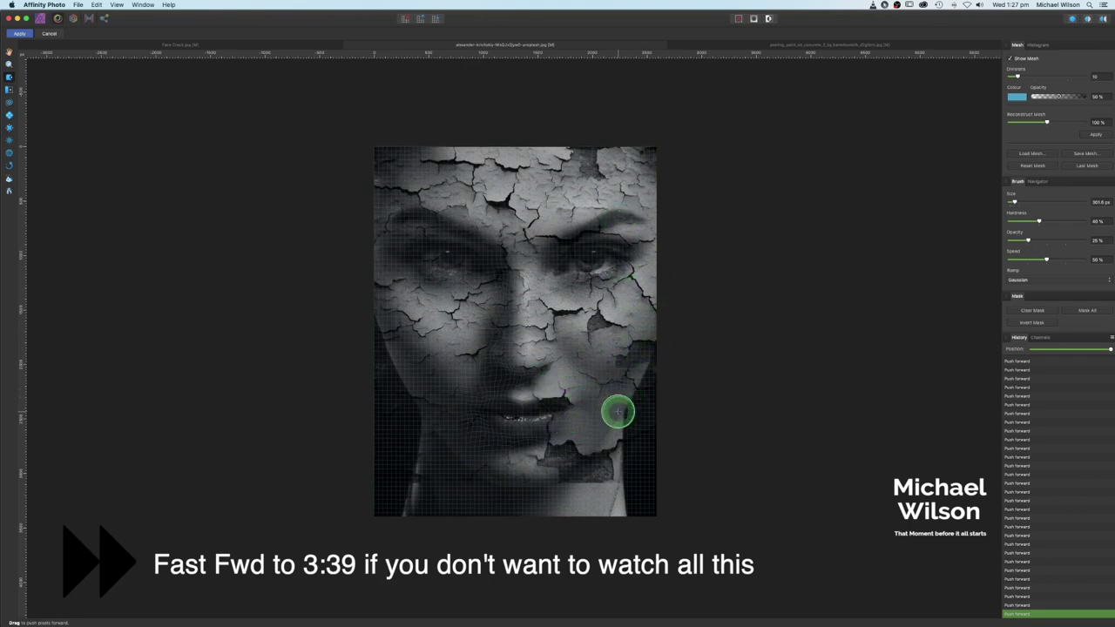
{"action": "mouse_move", "coordinate": [606, 442]}
{"action": "left_mouse_down"}
{"action": "mouse_move", "coordinate": [522, 474]}
{"action": "mouse_move", "coordinate": [493, 472]}
{"action": "mouse_move", "coordinate": [478, 451]}
{"action": "mouse_move", "coordinate": [517, 450]}
{"action": "mouse_move", "coordinate": [488, 435]}
{"action": "mouse_move", "coordinate": [576, 434]}
{"action": "mouse_move", "coordinate": [629, 353]}
{"action": "mouse_move", "coordinate": [602, 265]}
{"action": "mouse_move", "coordinate": [598, 287]}
{"action": "mouse_move", "coordinate": [641, 276]}
{"action": "mouse_move", "coordinate": [615, 233]}
{"action": "mouse_move", "coordinate": [564, 237]}
{"action": "mouse_move", "coordinate": [547, 279]}
{"action": "mouse_move", "coordinate": [577, 301]}
{"action": "mouse_move", "coordinate": [625, 290]}
{"action": "mouse_move", "coordinate": [650, 298]}
{"action": "mouse_move", "coordinate": [624, 343]}
{"action": "mouse_move", "coordinate": [554, 302]}
{"action": "mouse_move", "coordinate": [484, 349]}
{"action": "left_mouse_up"}
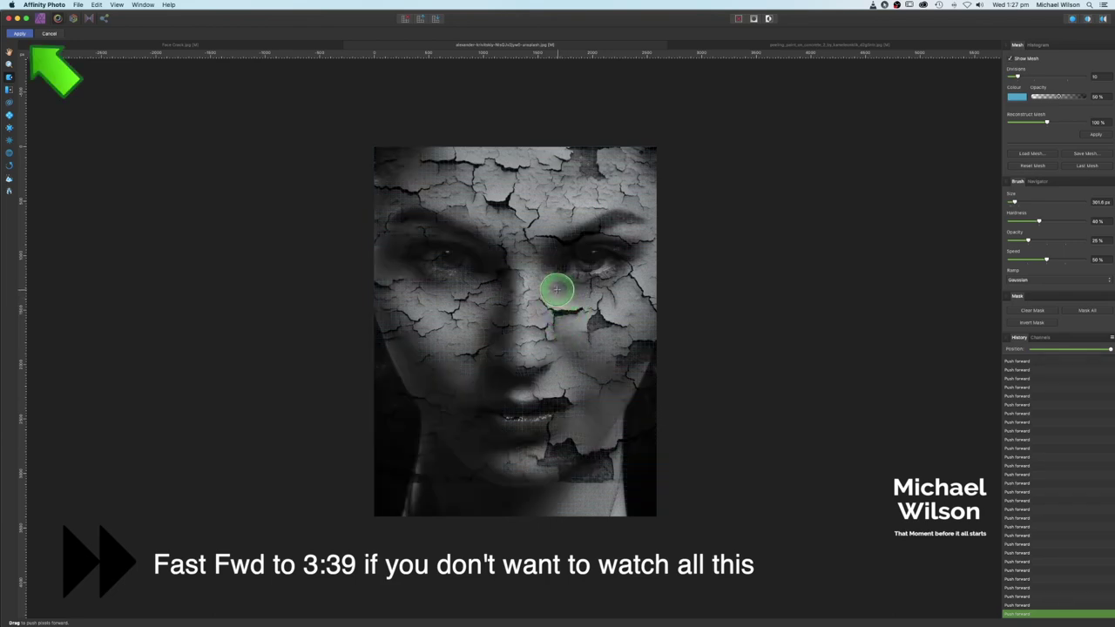
{"action": "left_click", "coordinate": [20, 36]}
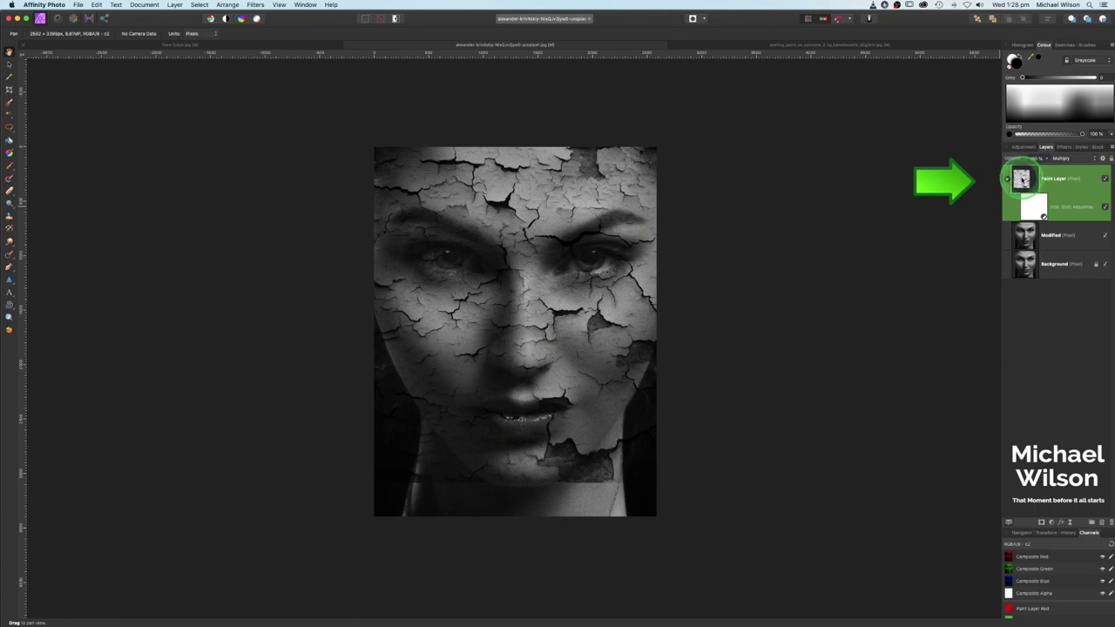
- Add a mask to the Paint Layer and invert it to black to hide the texture
{"action": "left_click", "coordinate": [1042, 523]}
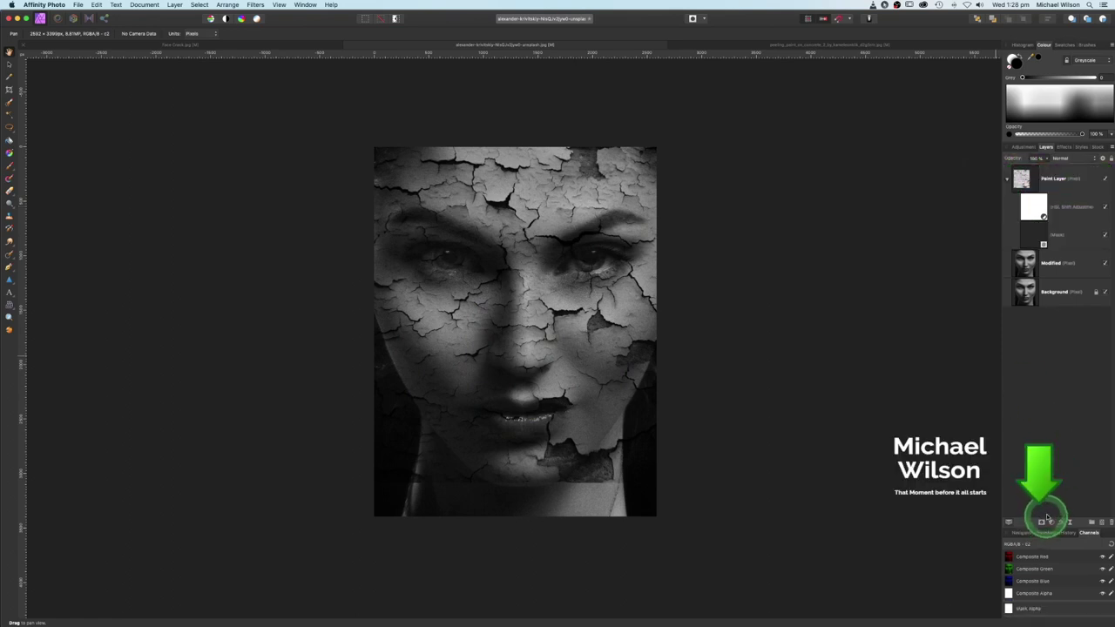
{"action": "left_click", "coordinate": [1029, 236]}
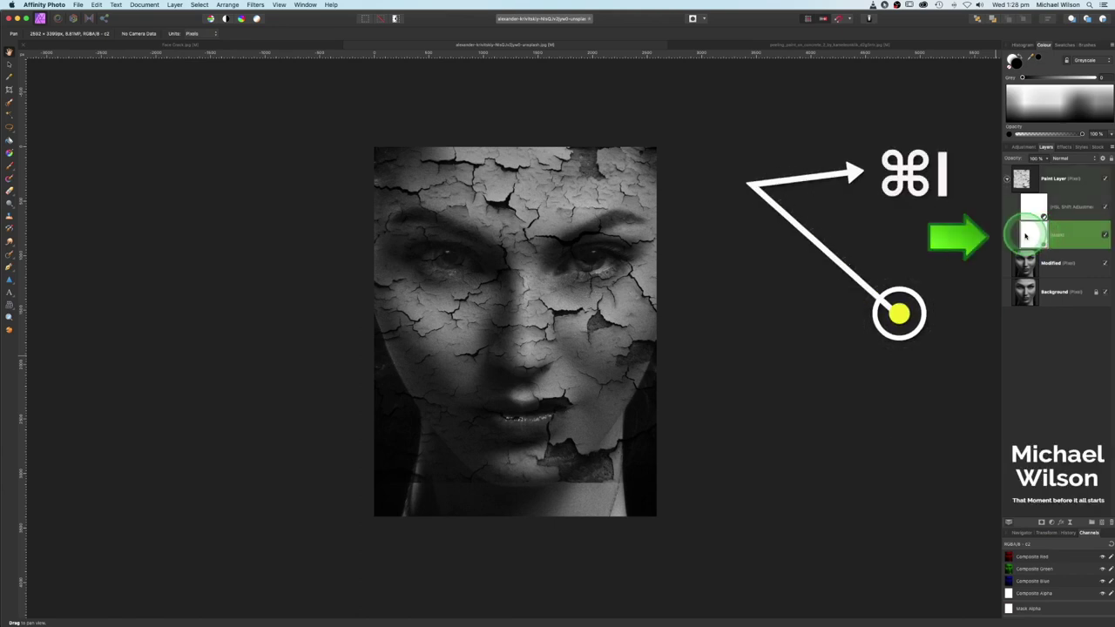
{"action": "key", "text": "super+i"}
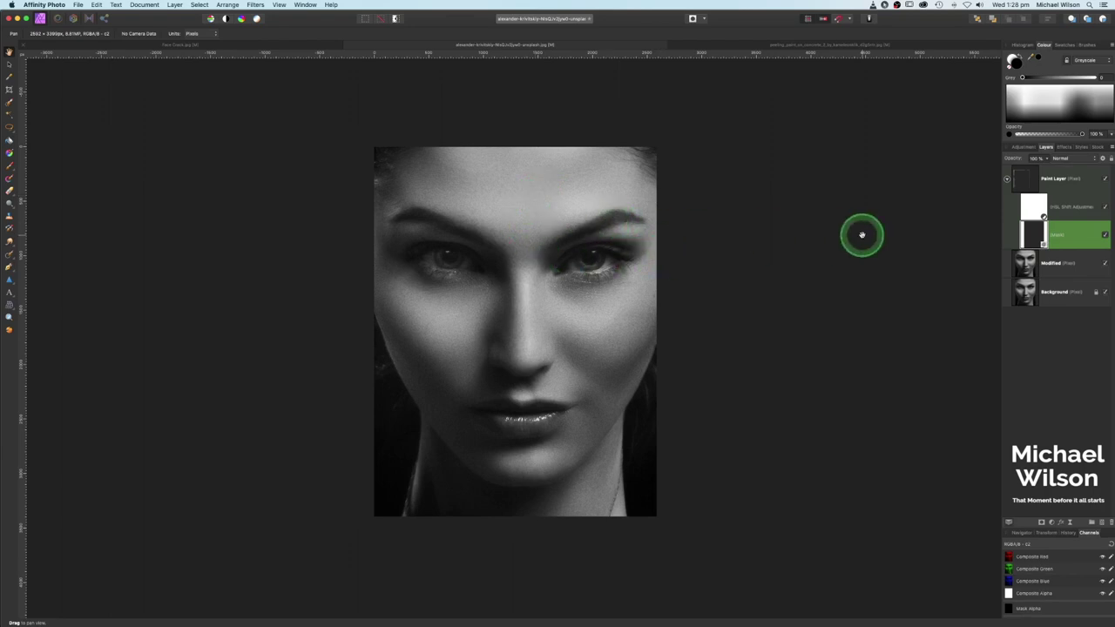
- Paint white on the mask with a large soft Basic brush at 100% flow to reveal the cracks on the right half of the face
{"action": "left_click", "coordinate": [9, 168]}
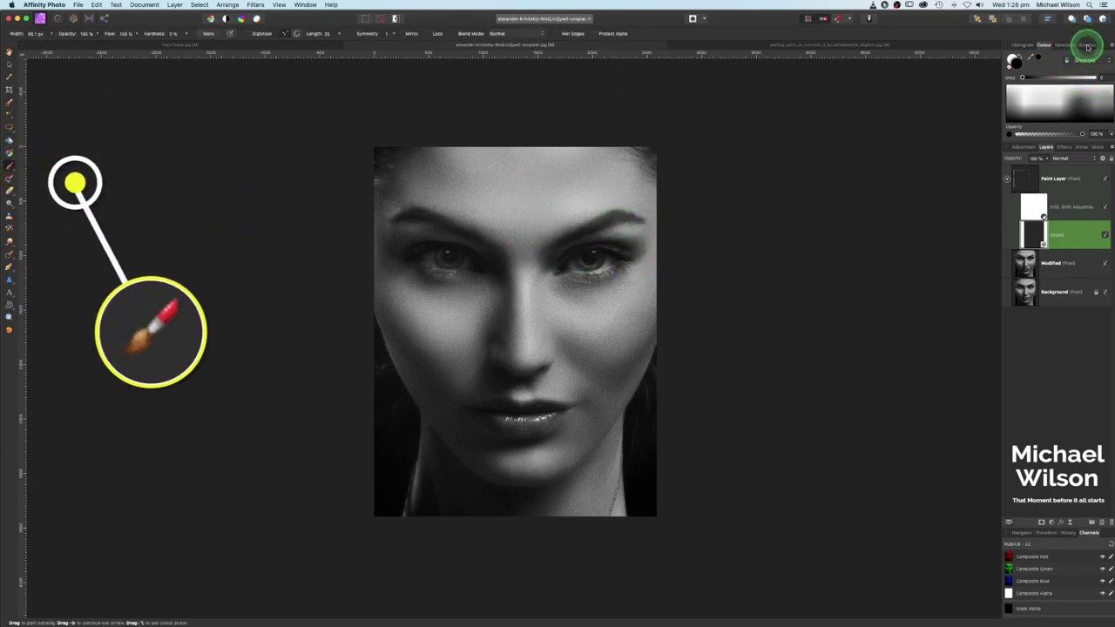
{"action": "left_click", "coordinate": [1088, 45]}
{"action": "left_click", "coordinate": [1055, 122]}
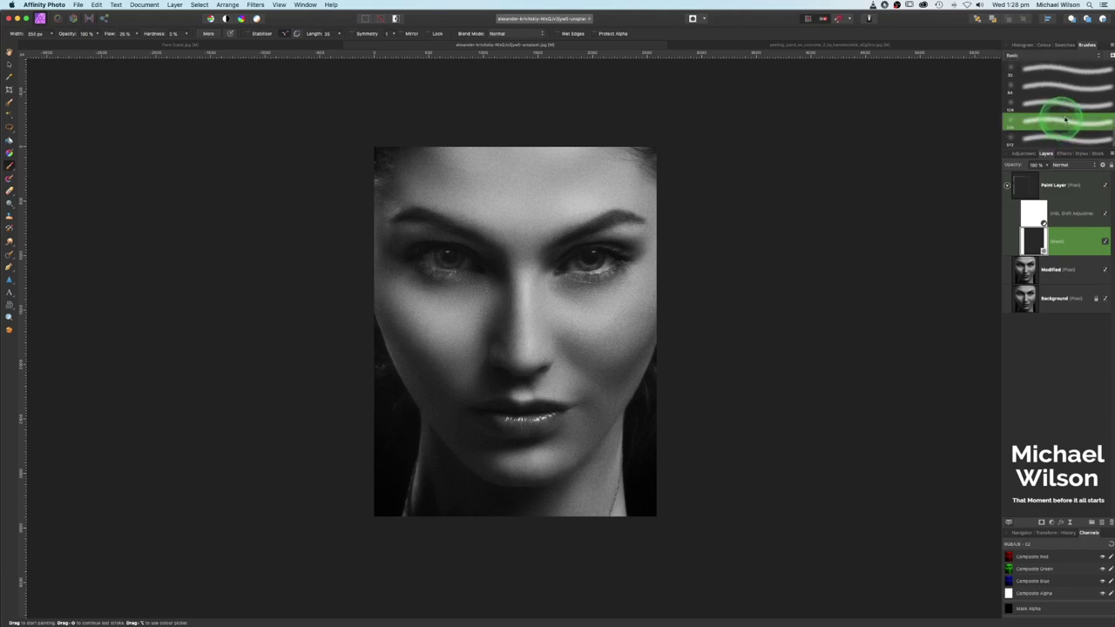
{"action": "left_click", "coordinate": [1044, 45]}
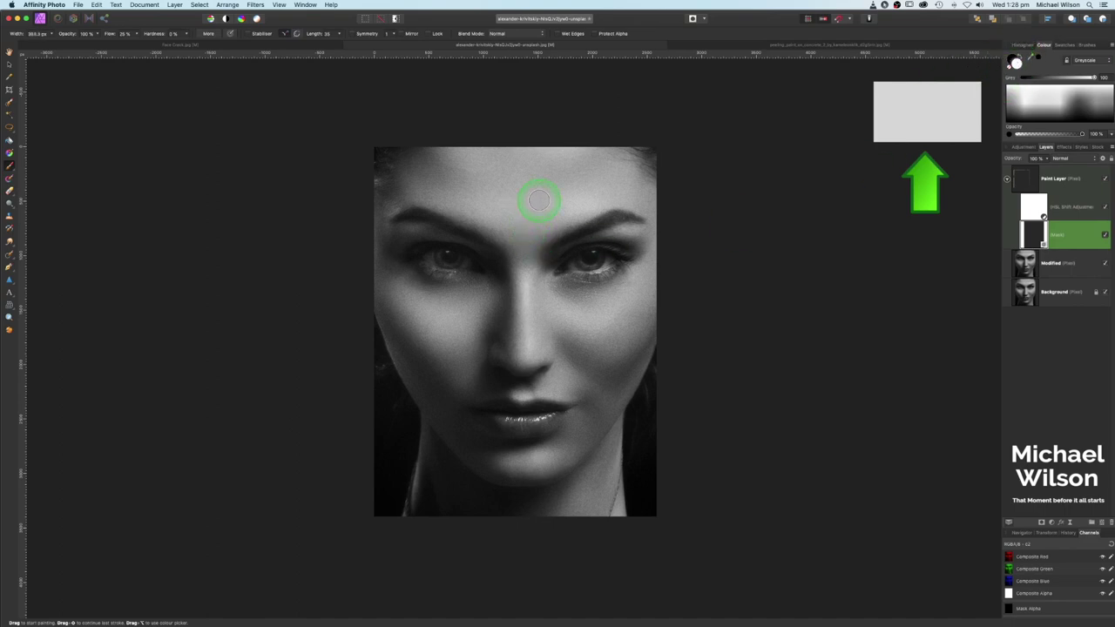
{"action": "key", "text": "bracketright"}
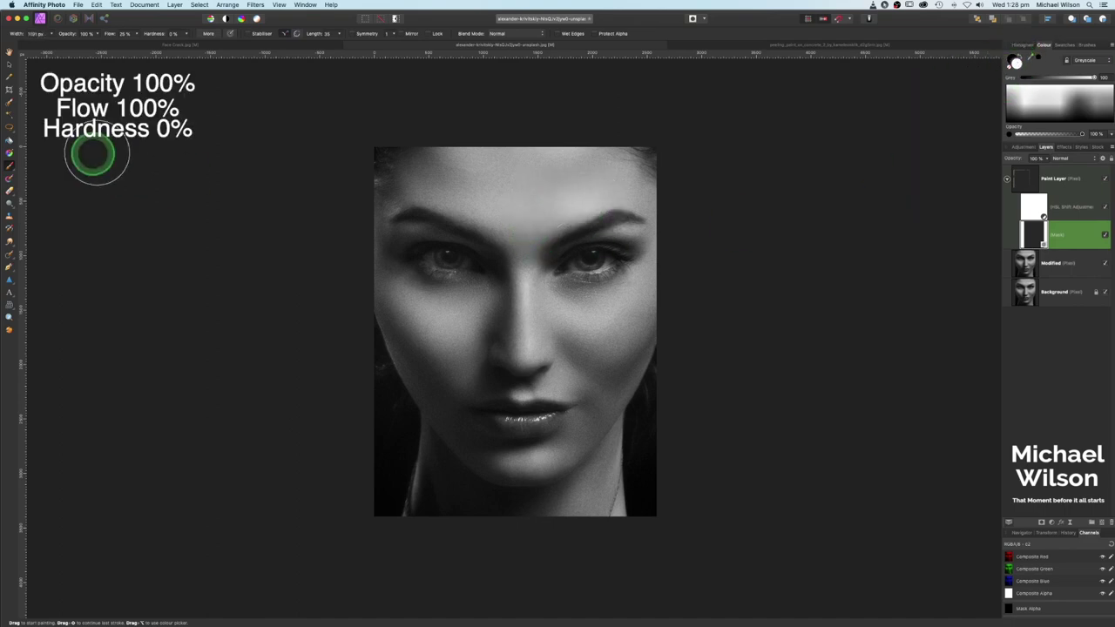
{"action": "left_click", "coordinate": [127, 34]}
{"action": "left_click", "coordinate": [137, 35]}
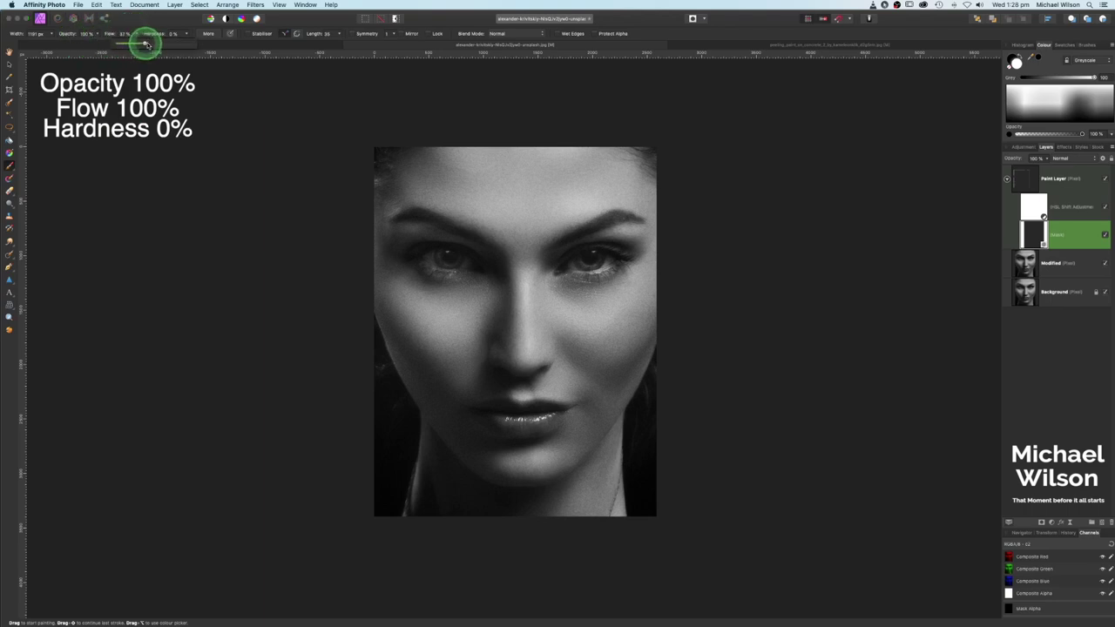
{"action": "mouse_move", "coordinate": [527, 201]}
{"action": "left_mouse_down"}
{"action": "mouse_move", "coordinate": [517, 187]}
{"action": "mouse_move", "coordinate": [536, 210]}
{"action": "mouse_move", "coordinate": [532, 174]}
{"action": "mouse_move", "coordinate": [528, 186]}
{"action": "mouse_move", "coordinate": [521, 170]}
{"action": "mouse_move", "coordinate": [608, 206]}
{"action": "mouse_move", "coordinate": [548, 232]}
{"action": "mouse_move", "coordinate": [538, 274]}
{"action": "mouse_move", "coordinate": [553, 333]}
{"action": "mouse_move", "coordinate": [602, 328]}
{"action": "mouse_move", "coordinate": [635, 299]}
{"action": "mouse_move", "coordinate": [619, 363]}
{"action": "mouse_move", "coordinate": [528, 398]}
{"action": "mouse_move", "coordinate": [528, 461]}
{"action": "mouse_move", "coordinate": [605, 393]}
{"action": "mouse_move", "coordinate": [598, 418]}
{"action": "mouse_move", "coordinate": [533, 312]}
{"action": "mouse_move", "coordinate": [506, 319]}
{"action": "mouse_move", "coordinate": [541, 228]}
{"action": "left_mouse_up"}
{"action": "key", "text": "]"}
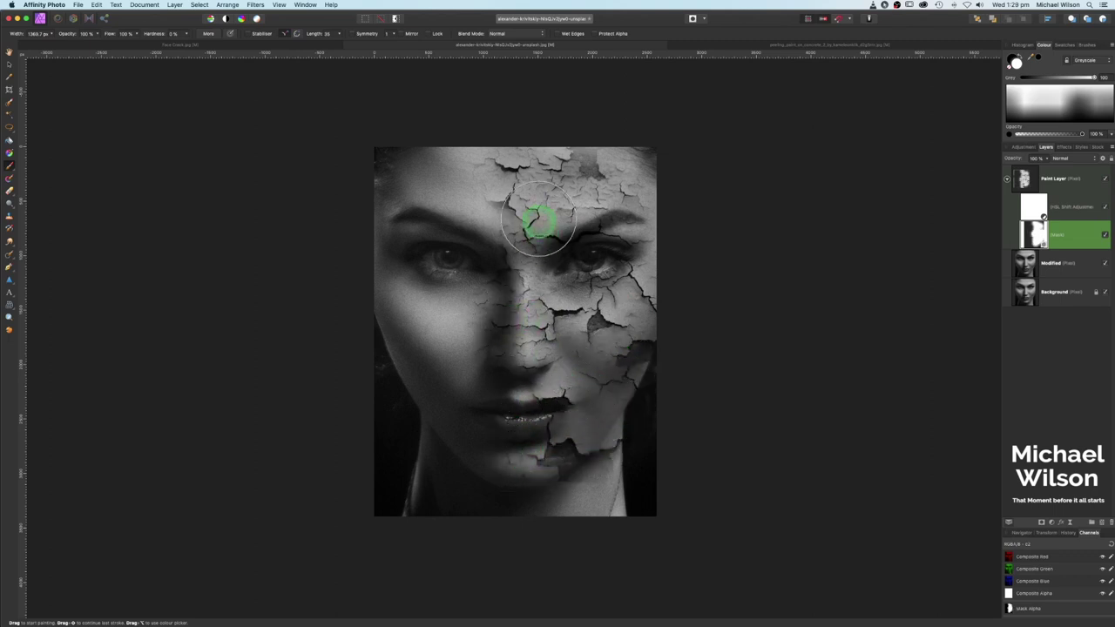
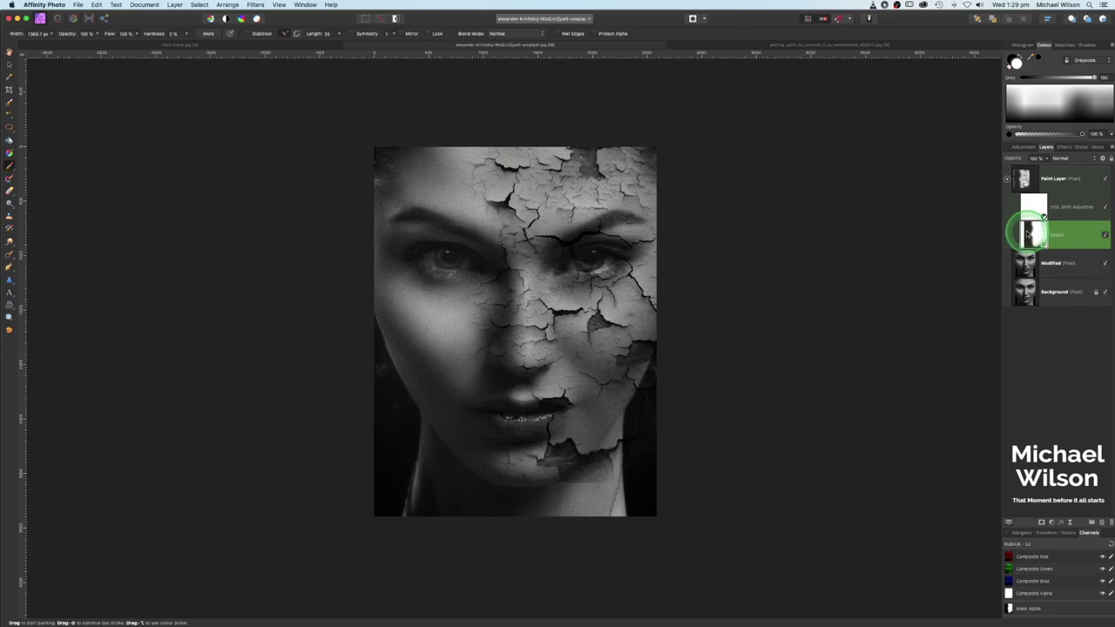
- Finish revealing the cracks beside the nose, and paint black on the mask with a smaller brush to erase texture outside the jawline
{"action": "left_click_drag", "start_coordinate": [457, 329], "coordinate": [513, 330]}
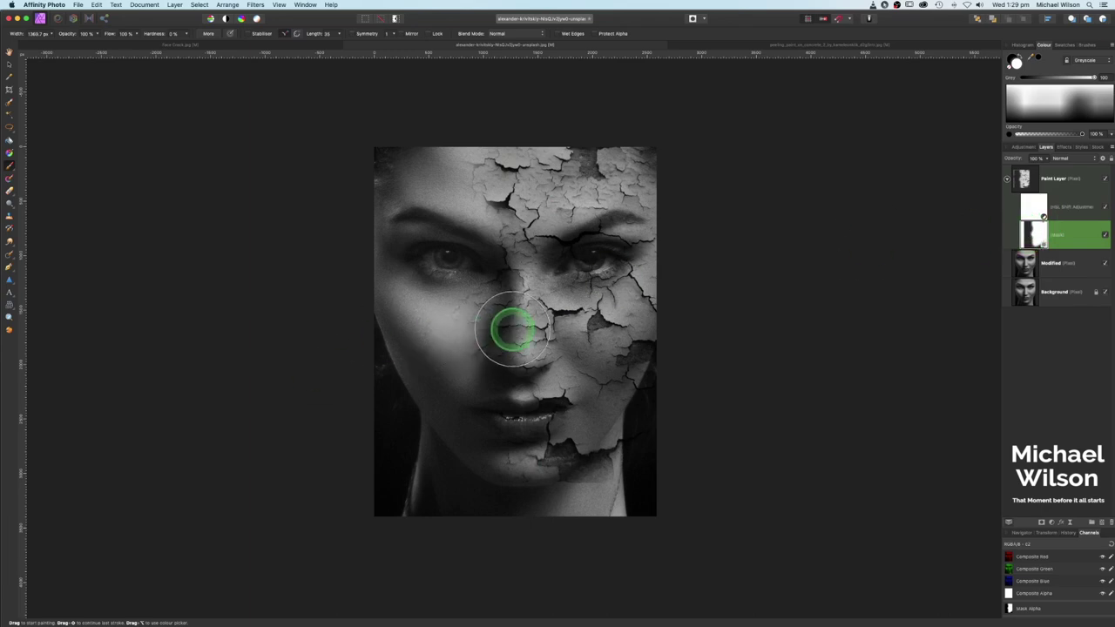
{"action": "scroll", "coordinate": [514, 329], "scroll_direction": "up", "scroll_amount": 3}
{"action": "scroll", "coordinate": [709, 304], "scroll_direction": "down", "scroll_amount": 3}
{"action": "scroll", "coordinate": [709, 305], "scroll_direction": "right", "scroll_amount": 2}
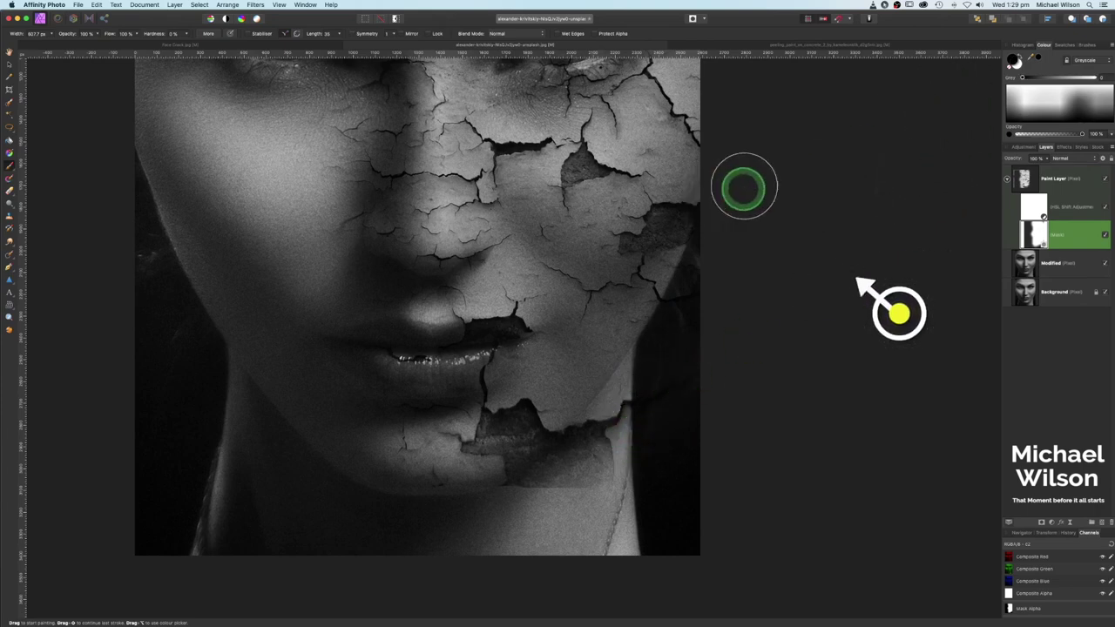
{"action": "key", "text": "x"}
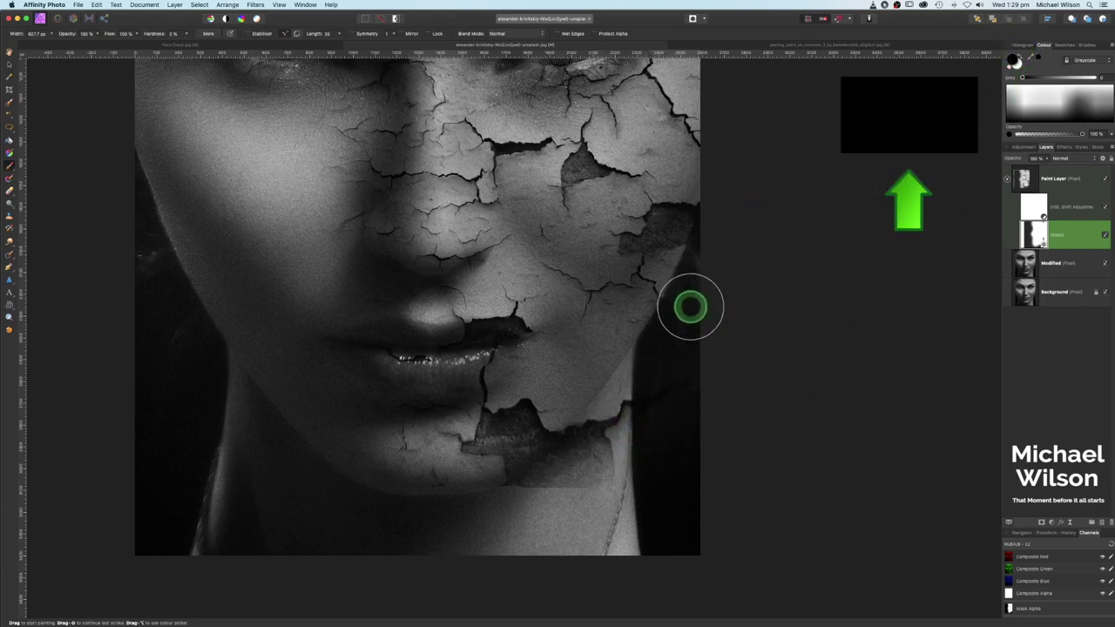
{"action": "key", "text": "bracketleft"}
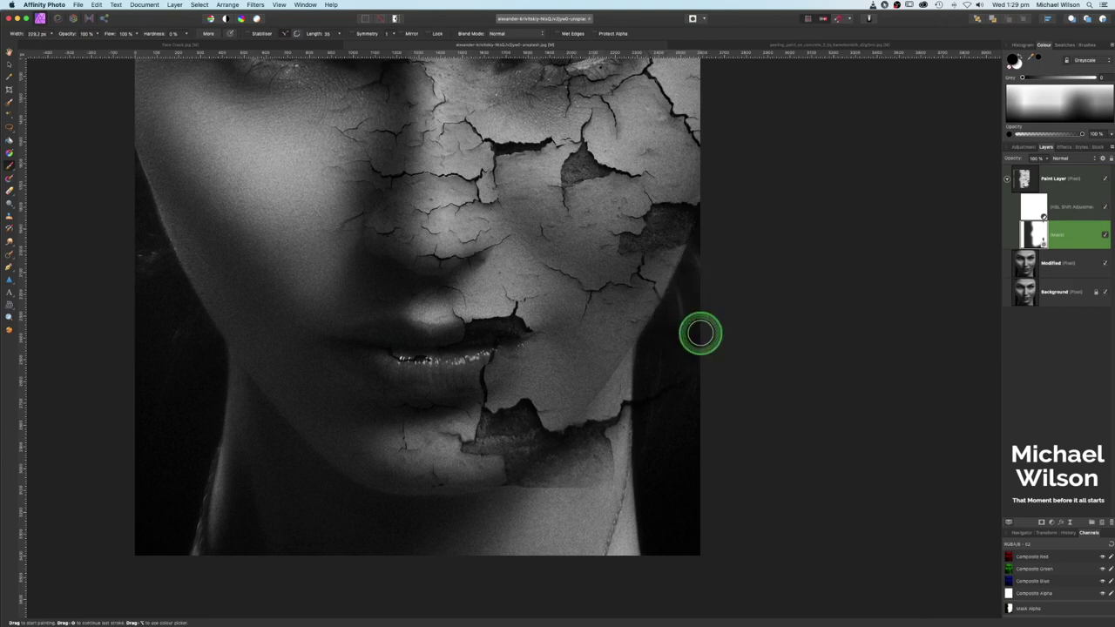
{"action": "mouse_move", "coordinate": [700, 334]}
{"action": "left_mouse_down"}
{"action": "mouse_move", "coordinate": [687, 398]}
{"action": "mouse_move", "coordinate": [689, 372]}
{"action": "mouse_move", "coordinate": [614, 421]}
{"action": "mouse_move", "coordinate": [586, 471]}
{"action": "mouse_move", "coordinate": [572, 476]}
{"action": "mouse_move", "coordinate": [599, 420]}
{"action": "mouse_move", "coordinate": [551, 479]}
{"action": "mouse_move", "coordinate": [518, 490]}
{"action": "mouse_move", "coordinate": [626, 421]}
{"action": "mouse_move", "coordinate": [510, 428]}
{"action": "mouse_move", "coordinate": [524, 436]}
{"action": "mouse_move", "coordinate": [515, 460]}
{"action": "mouse_move", "coordinate": [531, 446]}
{"action": "mouse_move", "coordinate": [507, 472]}
{"action": "mouse_move", "coordinate": [555, 437]}
{"action": "mouse_move", "coordinate": [670, 255]}
{"action": "mouse_move", "coordinate": [675, 302]}
{"action": "mouse_move", "coordinate": [655, 294]}
{"action": "mouse_move", "coordinate": [671, 321]}
{"action": "mouse_move", "coordinate": [691, 292]}
{"action": "mouse_move", "coordinate": [765, 311]}
{"action": "mouse_move", "coordinate": [733, 261]}
{"action": "mouse_move", "coordinate": [677, 295]}
{"action": "mouse_move", "coordinate": [698, 252]}
{"action": "mouse_move", "coordinate": [700, 313]}
{"action": "mouse_move", "coordinate": [700, 276]}
{"action": "mouse_move", "coordinate": [683, 343]}
{"action": "mouse_move", "coordinate": [627, 416]}
{"action": "mouse_move", "coordinate": [622, 391]}
{"action": "mouse_move", "coordinate": [665, 419]}
{"action": "mouse_move", "coordinate": [605, 436]}
{"action": "mouse_move", "coordinate": [552, 433]}
{"action": "left_mouse_up"}
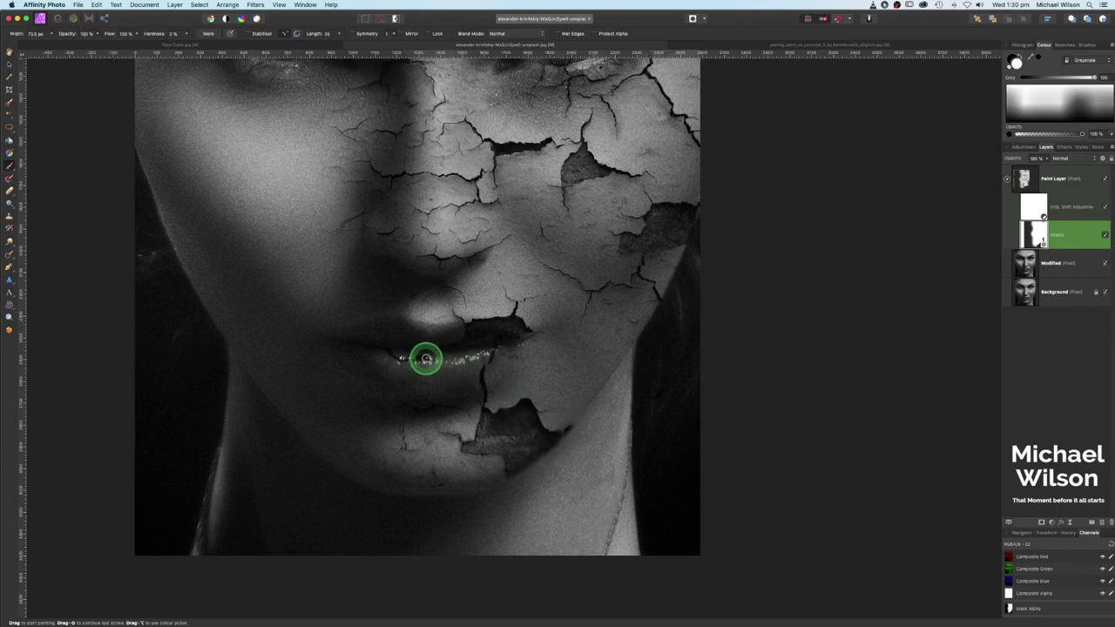
- Paint black on the Paint Layer's mask with a small brush to clear the texture from the lips and the eye on the cracked side
{"action": "key", "text": "x"}
{"action": "mouse_move", "coordinate": [427, 358]}
{"action": "left_mouse_down"}
{"action": "mouse_move", "coordinate": [406, 360]}
{"action": "mouse_move", "coordinate": [499, 350]}
{"action": "left_mouse_up"}
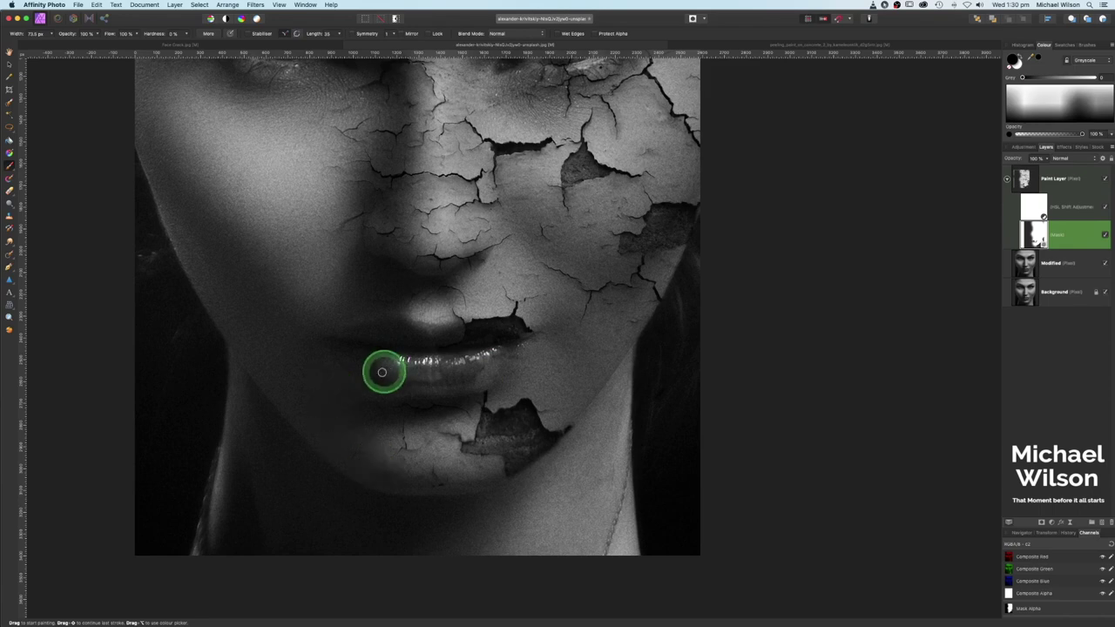
{"action": "left_click_drag", "start_coordinate": [380, 371], "coordinate": [527, 372]}
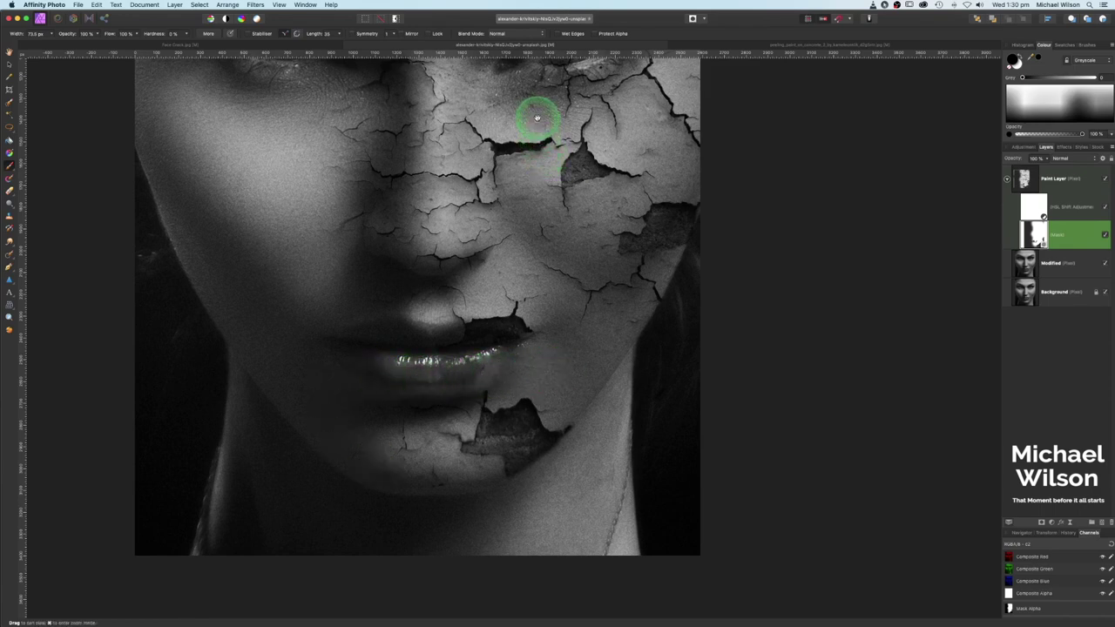
{"action": "scroll", "coordinate": [535, 204], "scroll_direction": "up", "scroll_amount": 5}
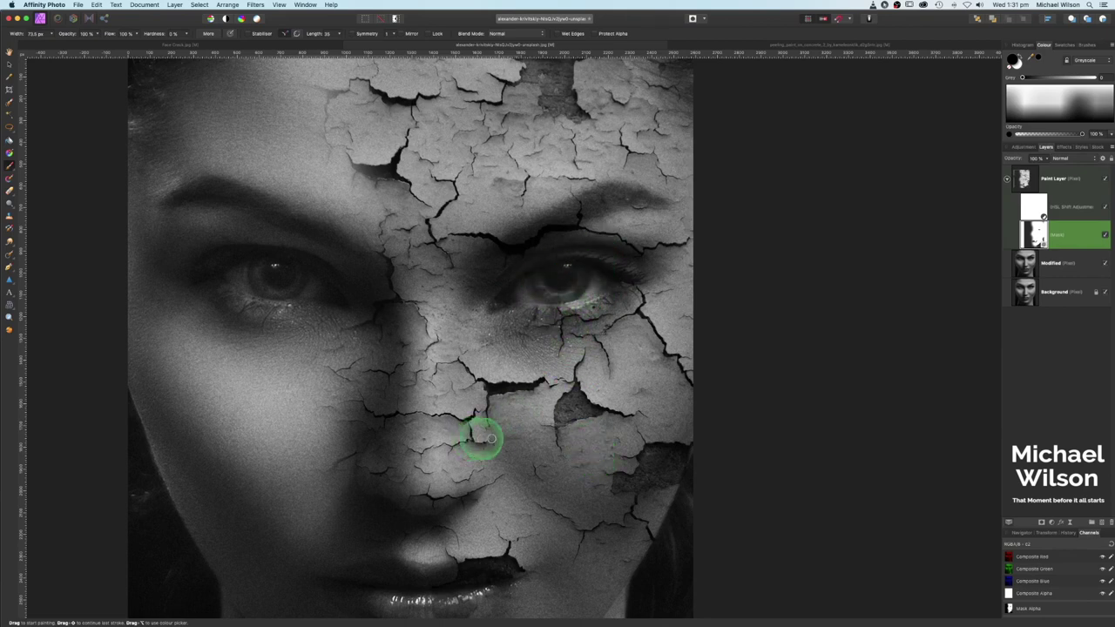
{"action": "left_click_drag", "start_coordinate": [560, 448], "coordinate": [523, 352]}
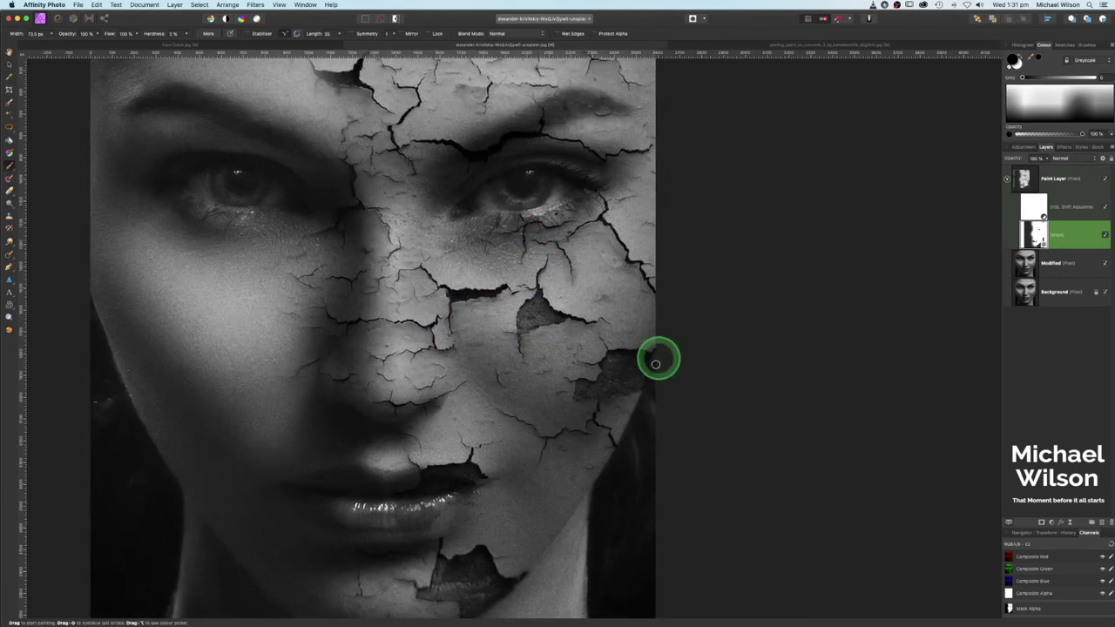
{"action": "left_click_drag", "start_coordinate": [583, 568], "coordinate": [617, 429]}
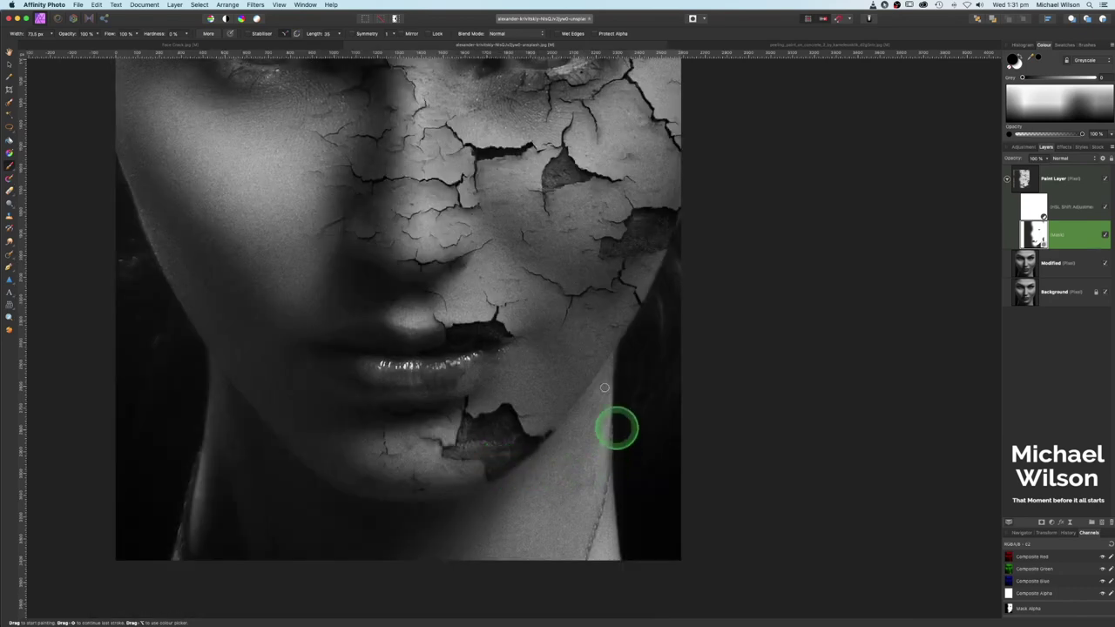
{"action": "scroll", "coordinate": [492, 294], "scroll_direction": "down", "scroll_amount": 3}
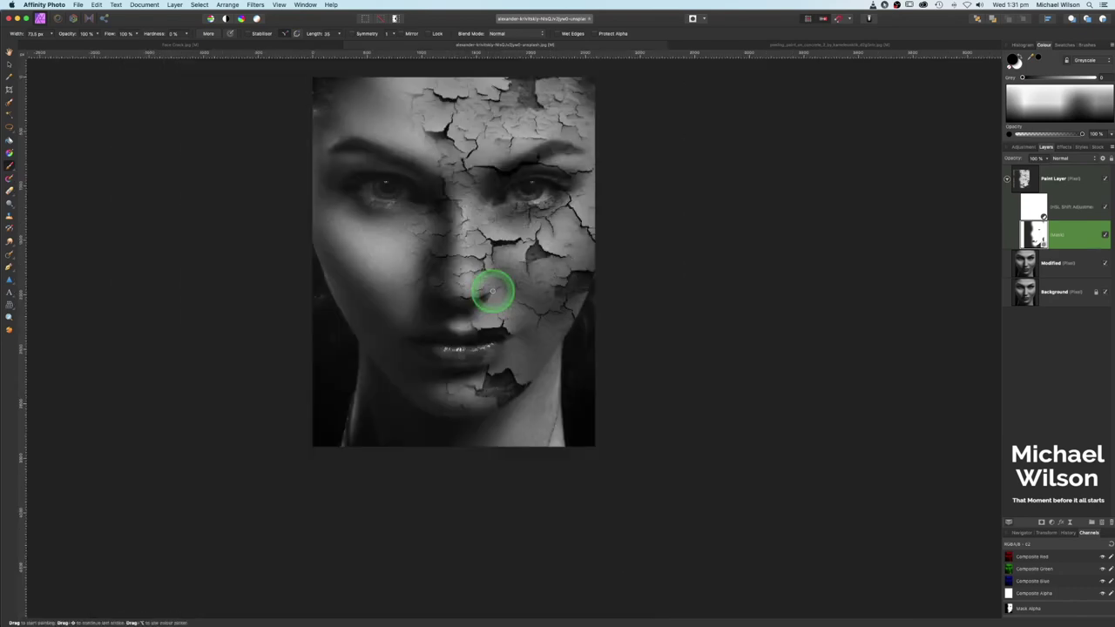
{"action": "mouse_move", "coordinate": [485, 171]}
{"action": "left_mouse_down"}
{"action": "mouse_move", "coordinate": [531, 241]}
{"action": "mouse_move", "coordinate": [555, 241]}
{"action": "left_mouse_up"}
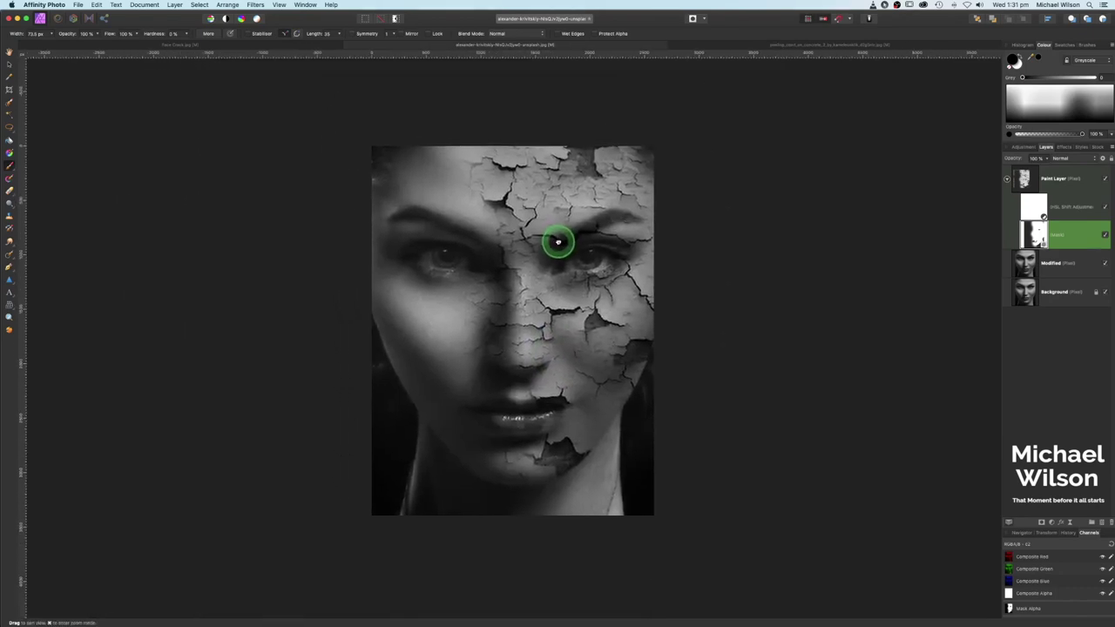
- Add a live Bilateral Blur filter to the Modified layer
{"action": "left_click", "coordinate": [1026, 265]}
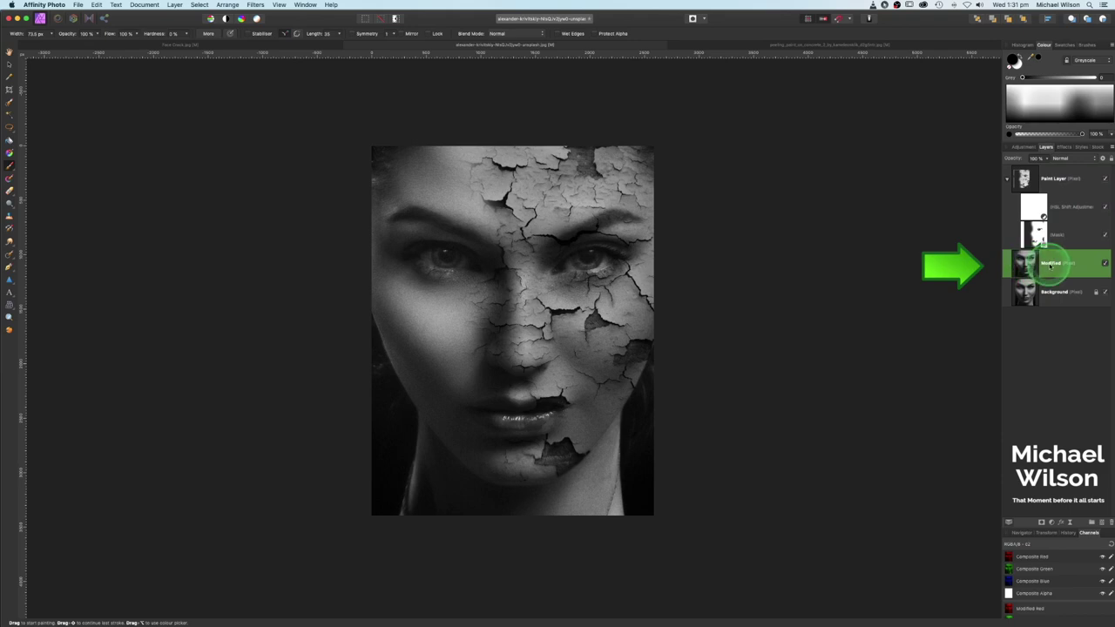
{"action": "left_click", "coordinate": [1071, 524]}
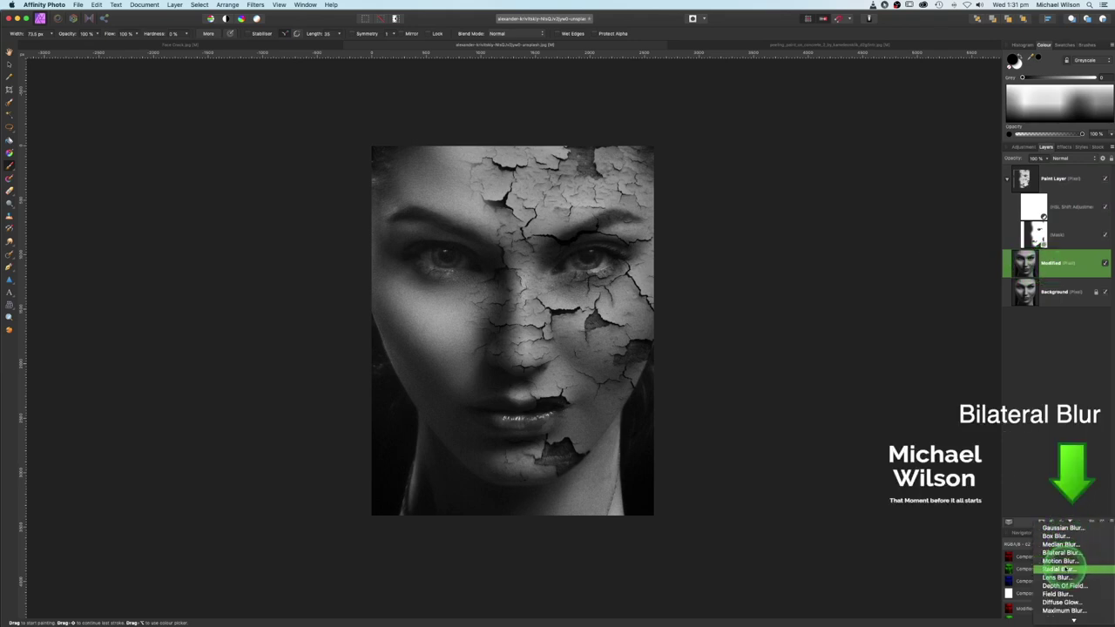
{"action": "left_click", "coordinate": [1062, 552]}
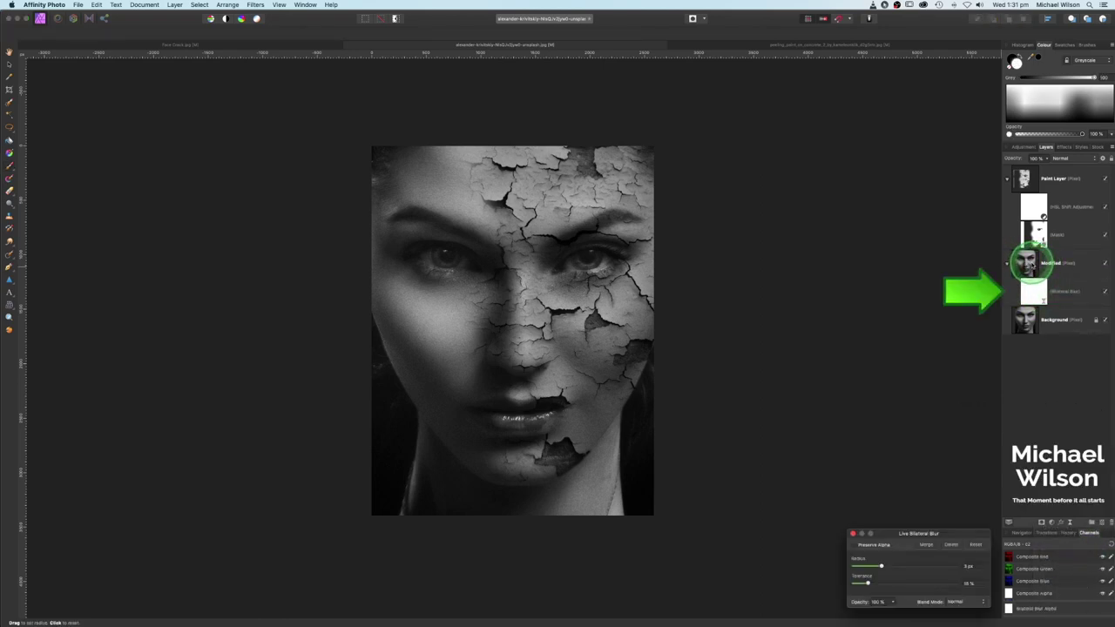
{"action": "left_click_drag", "start_coordinate": [967, 533], "coordinate": [888, 273]}
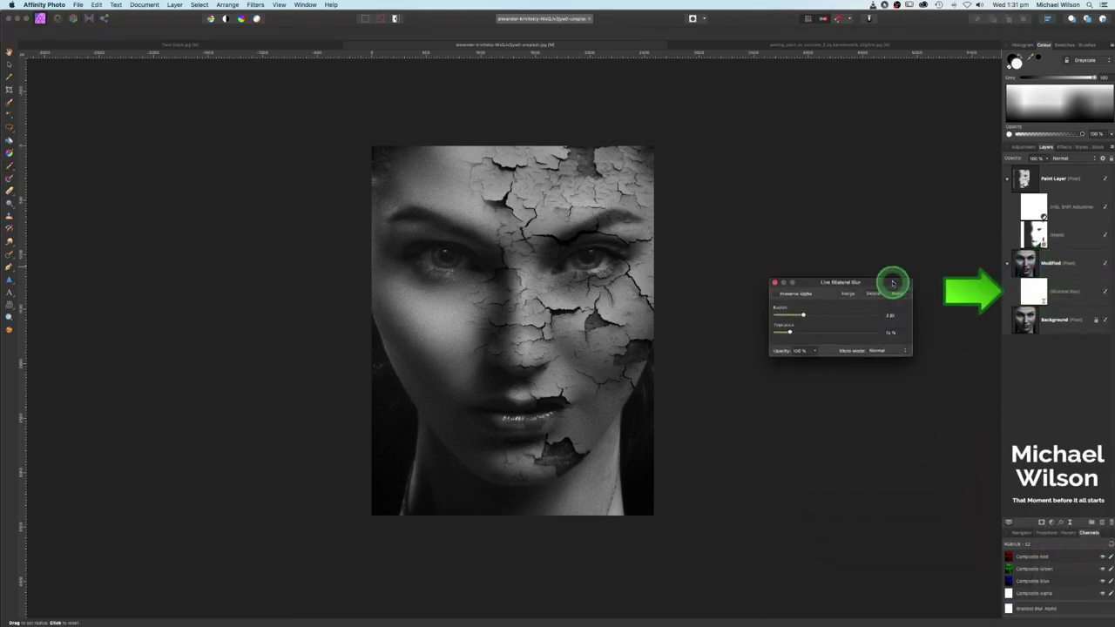
- Set the Bilateral Blur to a radius of 10 px and a tolerance of 20%, and close its settings
{"action": "left_click", "coordinate": [471, 328]}
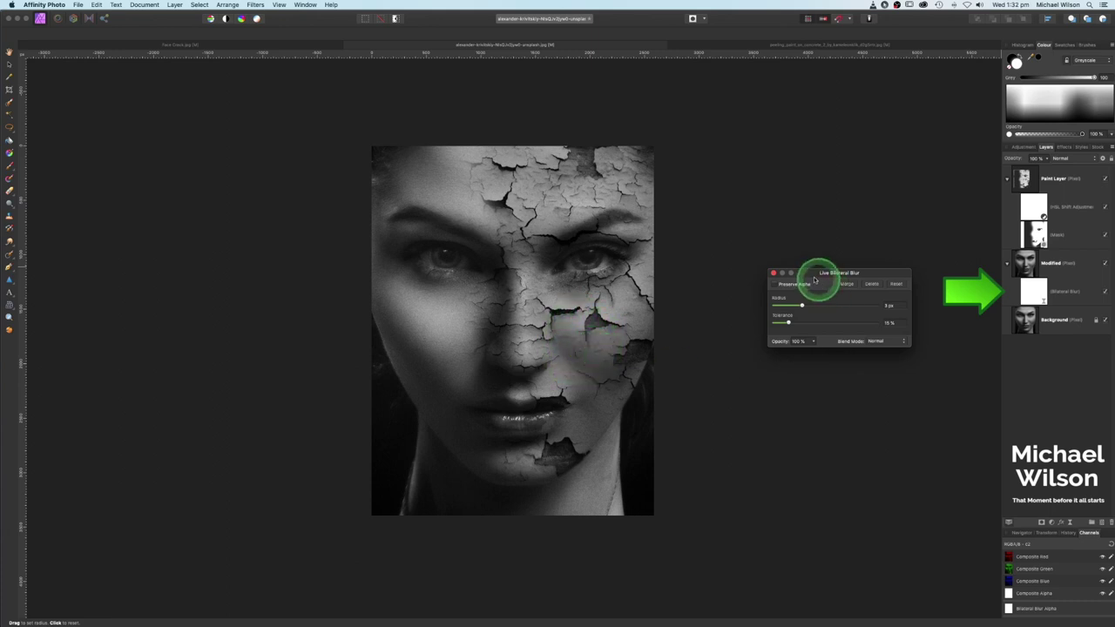
{"action": "left_click_drag", "start_coordinate": [811, 275], "coordinate": [787, 264]}
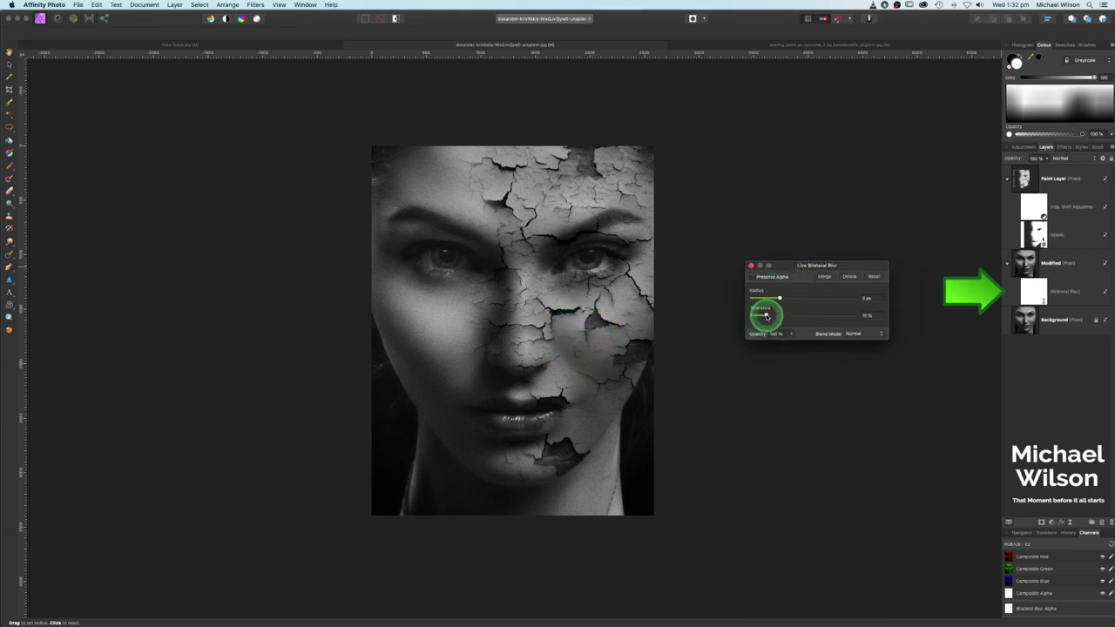
{"action": "left_click_drag", "start_coordinate": [771, 316], "coordinate": [864, 317]}
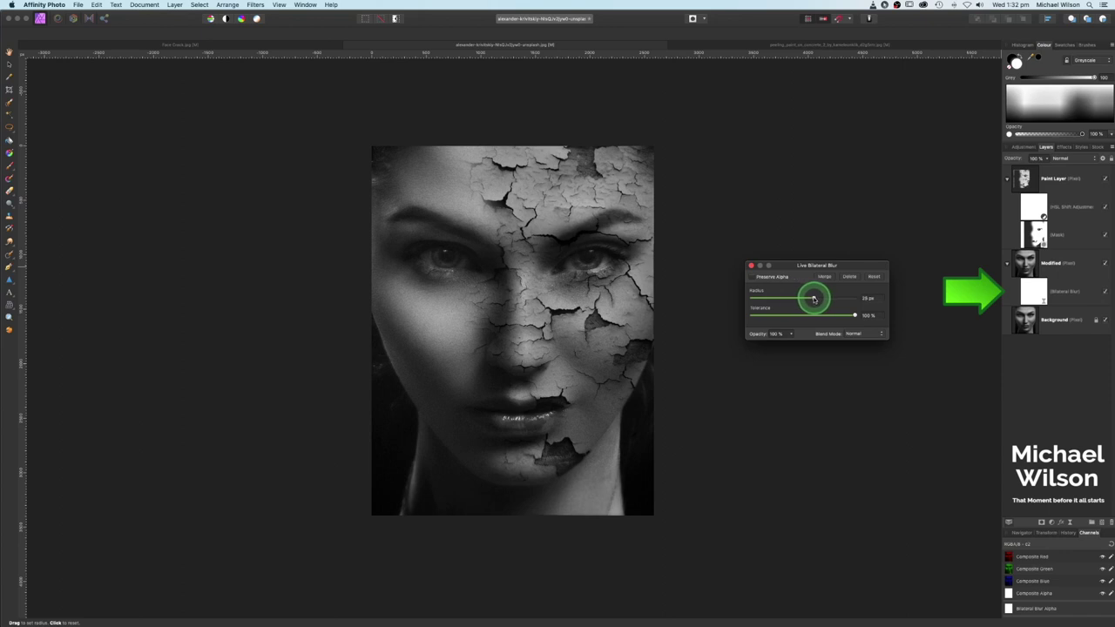
{"action": "left_click_drag", "start_coordinate": [816, 299], "coordinate": [791, 299]}
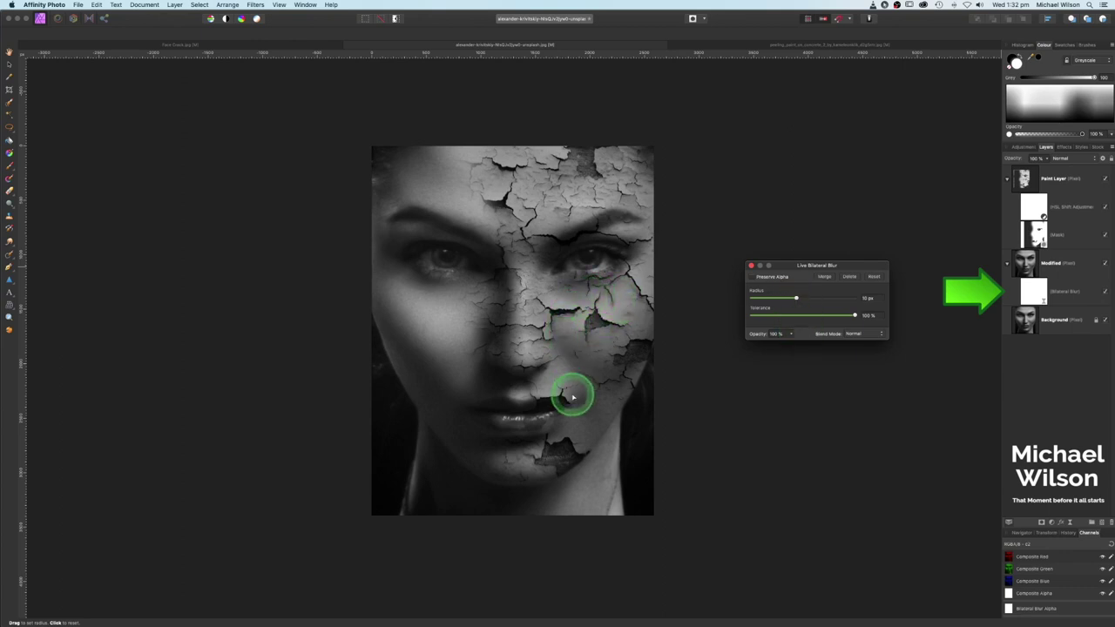
{"action": "left_click_drag", "start_coordinate": [851, 316], "coordinate": [818, 318]}
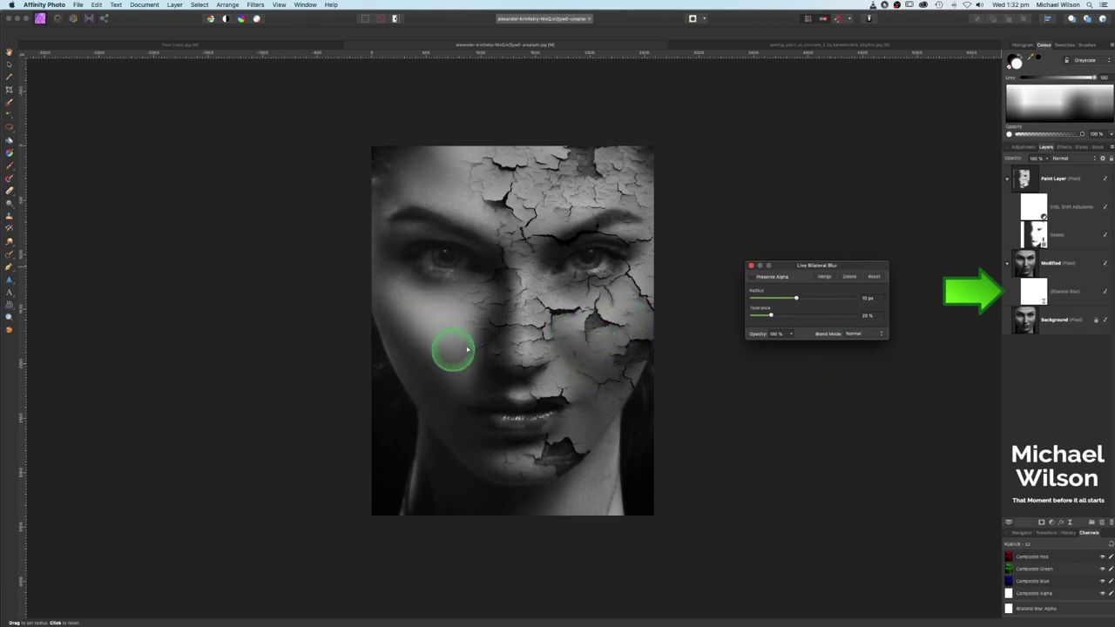
{"action": "left_click", "coordinate": [752, 265]}
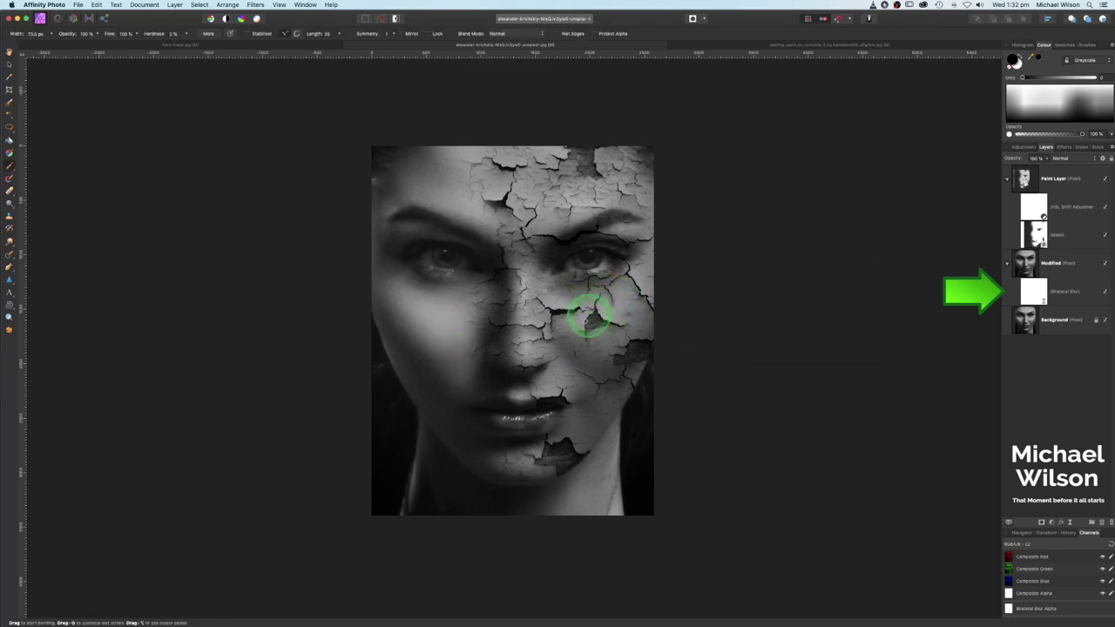
- Invert the Bilateral Blur mask to black and paint white on it over the cracked half of the face to smooth the skin there
{"action": "left_click", "coordinate": [1042, 295]}
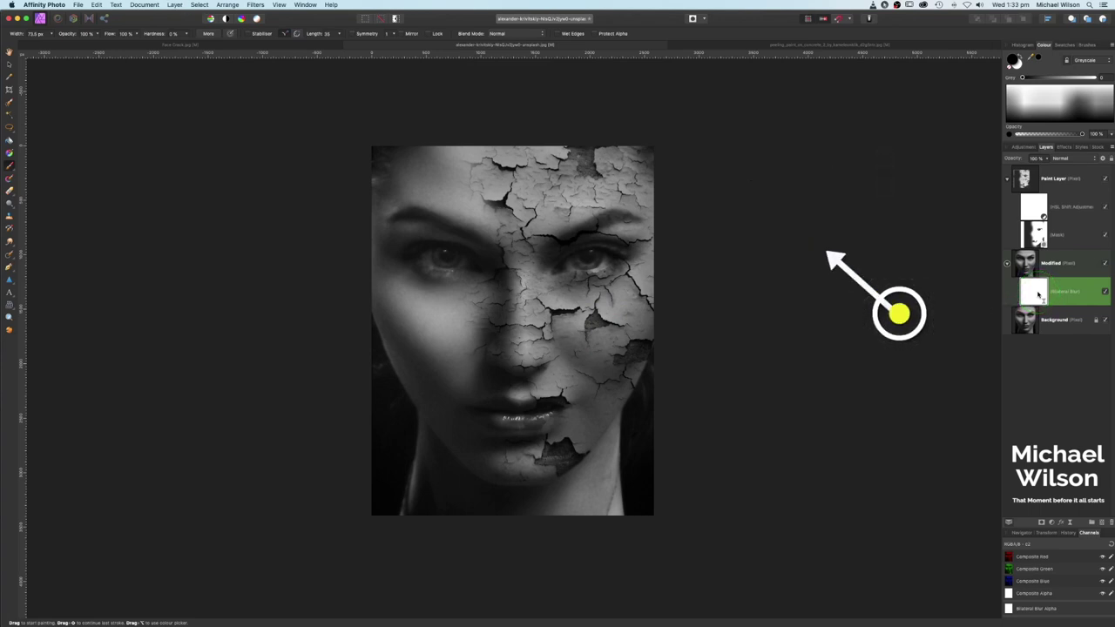
{"action": "key", "text": "super+i"}
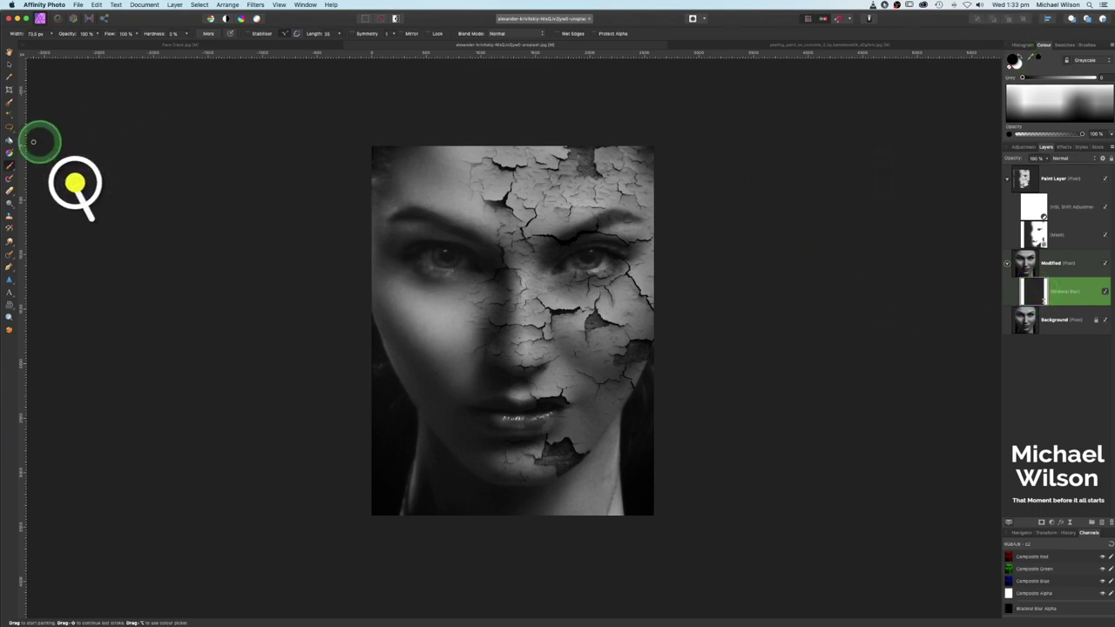
{"action": "left_click", "coordinate": [1029, 55]}
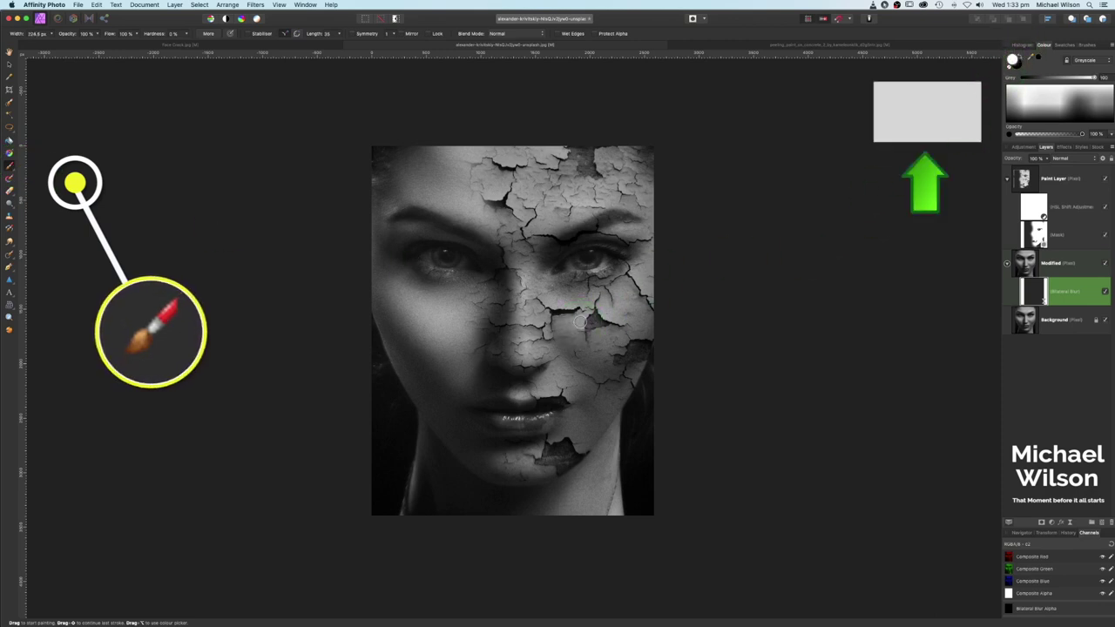
{"action": "mouse_move", "coordinate": [581, 324]}
{"action": "left_mouse_down"}
{"action": "mouse_move", "coordinate": [612, 301]}
{"action": "mouse_move", "coordinate": [576, 332]}
{"action": "mouse_move", "coordinate": [583, 354]}
{"action": "mouse_move", "coordinate": [569, 367]}
{"action": "mouse_move", "coordinate": [512, 331]}
{"action": "mouse_move", "coordinate": [527, 294]}
{"action": "mouse_move", "coordinate": [512, 346]}
{"action": "mouse_move", "coordinate": [560, 326]}
{"action": "mouse_move", "coordinate": [596, 398]}
{"action": "mouse_move", "coordinate": [622, 389]}
{"action": "mouse_move", "coordinate": [643, 345]}
{"action": "mouse_move", "coordinate": [591, 436]}
{"action": "mouse_move", "coordinate": [593, 408]}
{"action": "mouse_move", "coordinate": [570, 441]}
{"action": "mouse_move", "coordinate": [526, 469]}
{"action": "mouse_move", "coordinate": [539, 457]}
{"action": "mouse_move", "coordinate": [501, 457]}
{"action": "mouse_move", "coordinate": [563, 450]}
{"action": "mouse_move", "coordinate": [515, 467]}
{"action": "mouse_move", "coordinate": [600, 396]}
{"action": "mouse_move", "coordinate": [633, 348]}
{"action": "mouse_move", "coordinate": [646, 289]}
{"action": "mouse_move", "coordinate": [641, 296]}
{"action": "mouse_move", "coordinate": [642, 212]}
{"action": "mouse_move", "coordinate": [636, 221]}
{"action": "mouse_move", "coordinate": [619, 188]}
{"action": "left_mouse_up"}
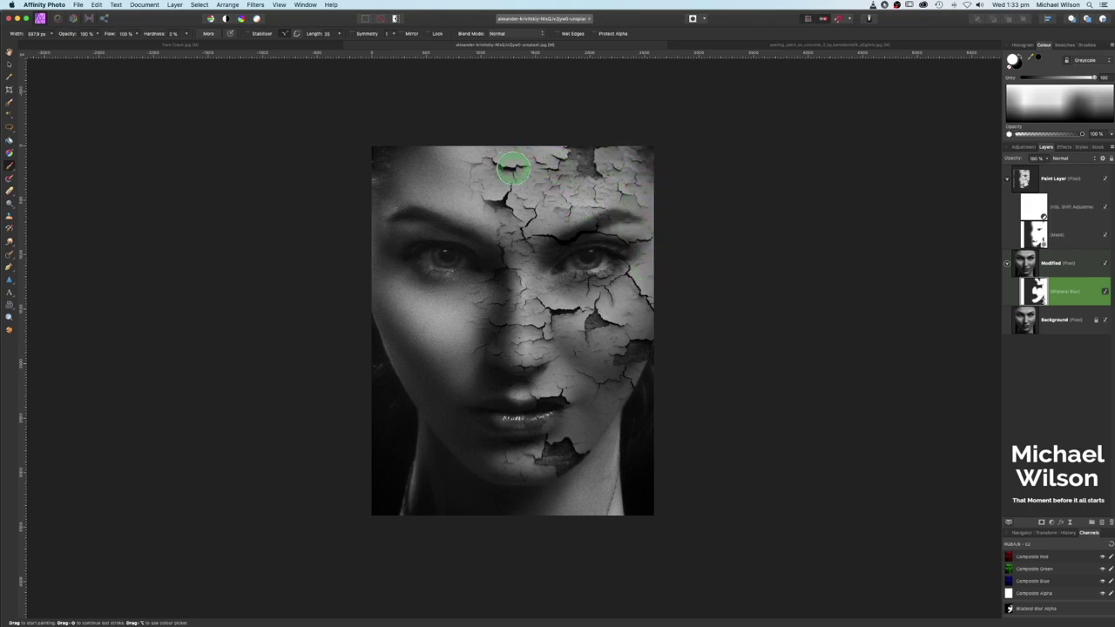
{"action": "mouse_move", "coordinate": [567, 453]}
{"action": "left_mouse_down"}
{"action": "mouse_move", "coordinate": [523, 458]}
{"action": "mouse_move", "coordinate": [571, 433]}
{"action": "mouse_move", "coordinate": [586, 384]}
{"action": "mouse_move", "coordinate": [542, 255]}
{"action": "mouse_move", "coordinate": [538, 285]}
{"action": "mouse_move", "coordinate": [551, 159]}
{"action": "left_mouse_up"}
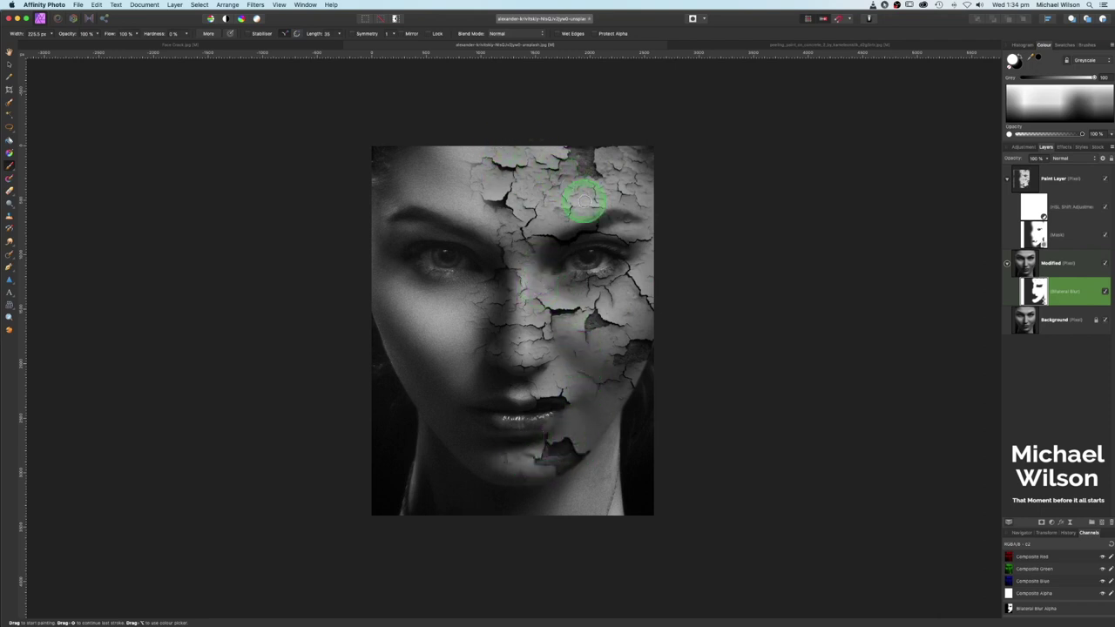
{"action": "mouse_move", "coordinate": [491, 181]}
{"action": "left_mouse_down"}
{"action": "mouse_move", "coordinate": [451, 292]}
{"action": "mouse_move", "coordinate": [447, 373]}
{"action": "mouse_move", "coordinate": [466, 393]}
{"action": "mouse_move", "coordinate": [434, 348]}
{"action": "mouse_move", "coordinate": [455, 392]}
{"action": "mouse_move", "coordinate": [485, 392]}
{"action": "mouse_move", "coordinate": [520, 307]}
{"action": "left_mouse_up"}
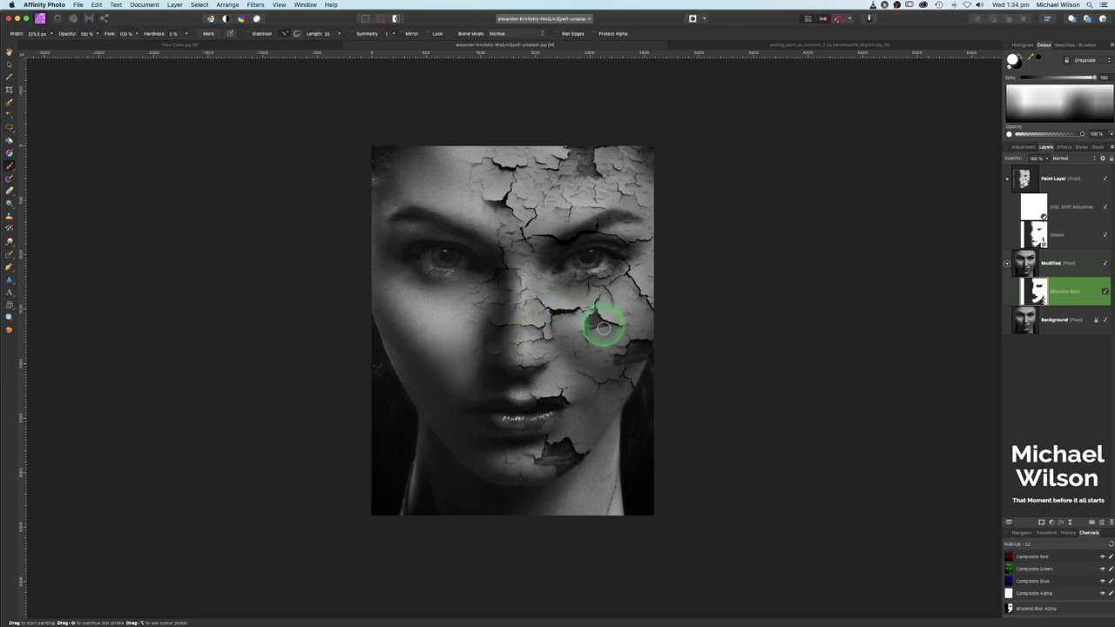
{"action": "mouse_move", "coordinate": [604, 327]}
{"action": "left_mouse_down"}
{"action": "mouse_move", "coordinate": [596, 411]}
{"action": "mouse_move", "coordinate": [584, 402]}
{"action": "mouse_move", "coordinate": [482, 500]}
{"action": "mouse_move", "coordinate": [582, 413]}
{"action": "mouse_move", "coordinate": [501, 409]}
{"action": "left_mouse_up"}
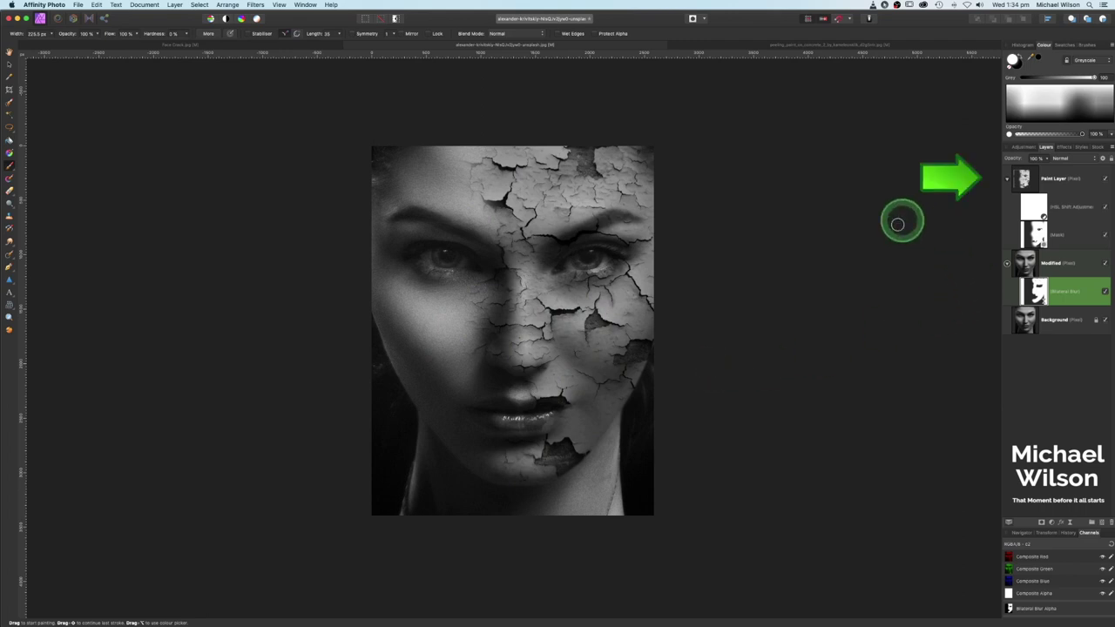
- Add a Curves adjustment nested inside the Paint Layer, above the HSL Shift adjustment
{"action": "left_click", "coordinate": [1024, 179]}
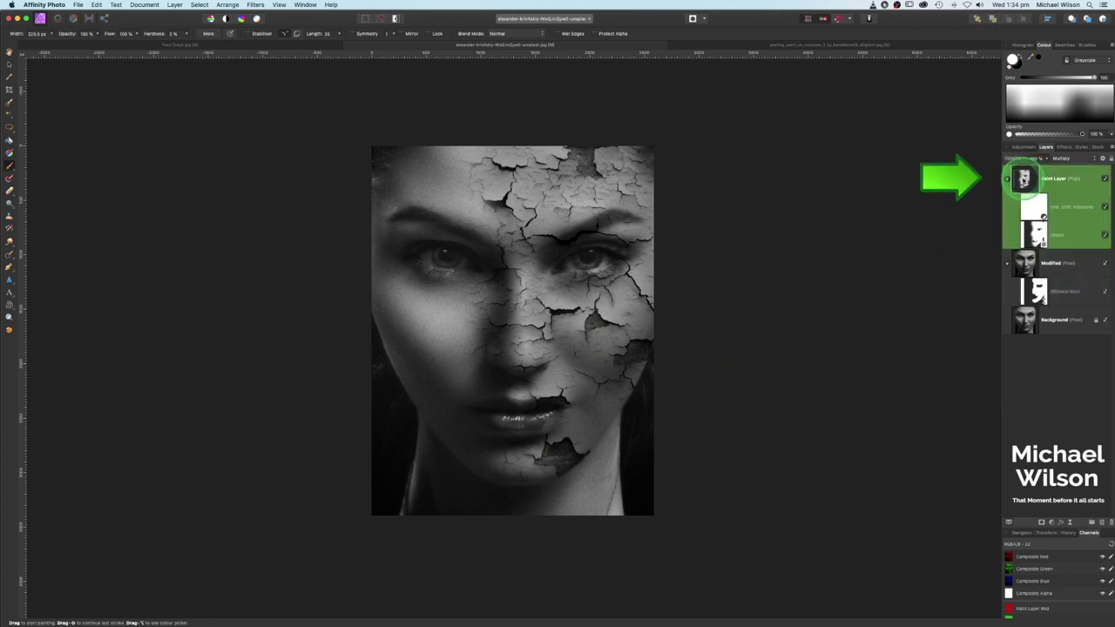
{"action": "left_click", "coordinate": [1051, 523]}
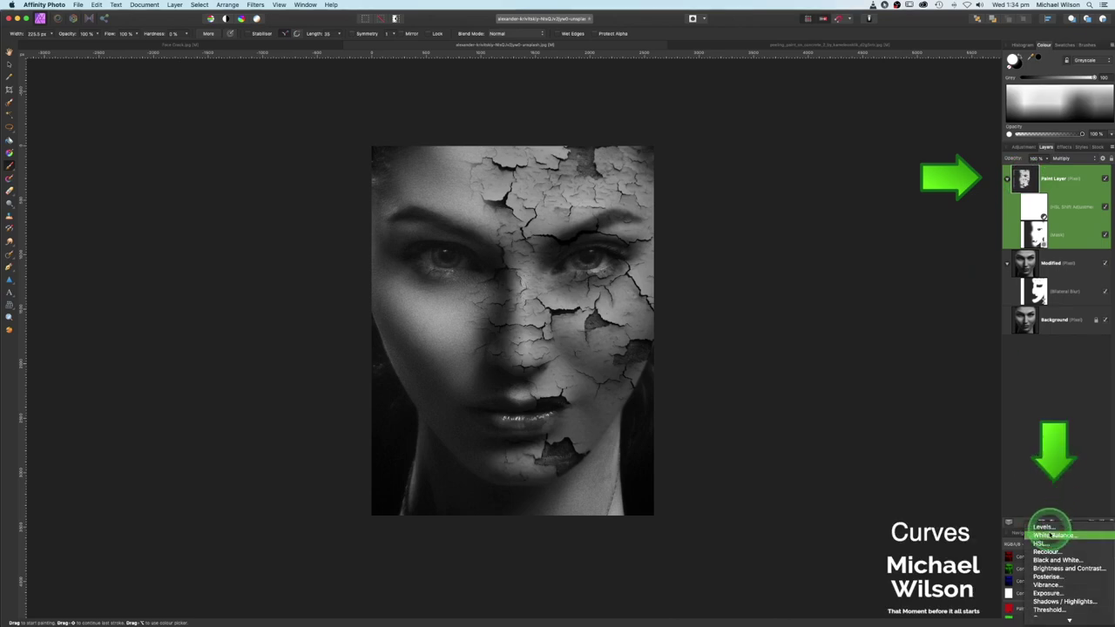
{"action": "left_click", "coordinate": [1038, 600]}
{"action": "mouse_move", "coordinate": [1058, 178]}
{"action": "left_mouse_down"}
{"action": "mouse_move", "coordinate": [1053, 200]}
{"action": "mouse_move", "coordinate": [1018, 204]}
{"action": "mouse_move", "coordinate": [1036, 206]}
{"action": "left_mouse_up"}
- Pull the middle of the master curve down to darken the paint texture, and invert the Curves adjustment's mask to black
{"action": "left_click", "coordinate": [859, 351]}
{"action": "left_click_drag", "start_coordinate": [858, 351], "coordinate": [863, 364]}
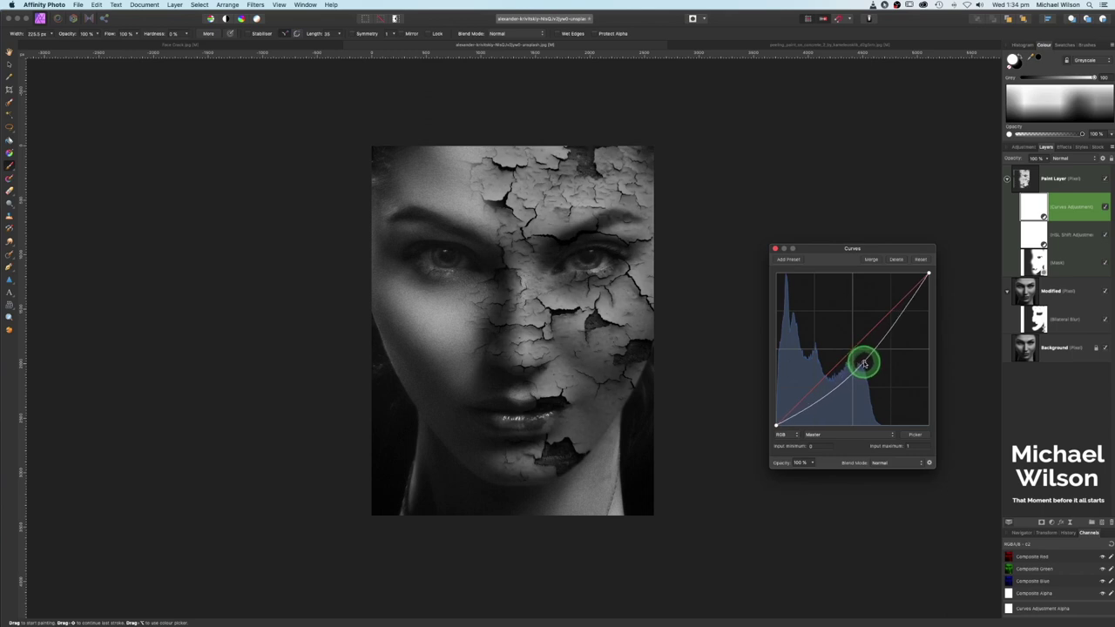
{"action": "left_click", "coordinate": [774, 251]}
{"action": "left_click", "coordinate": [776, 250]}
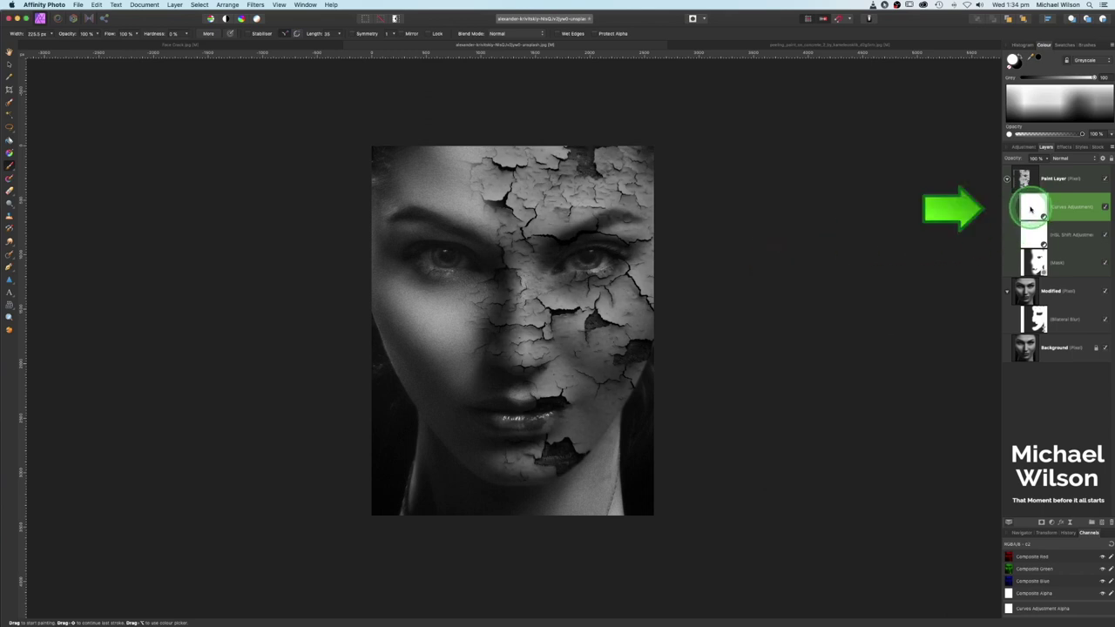
{"action": "key", "text": "super+i"}
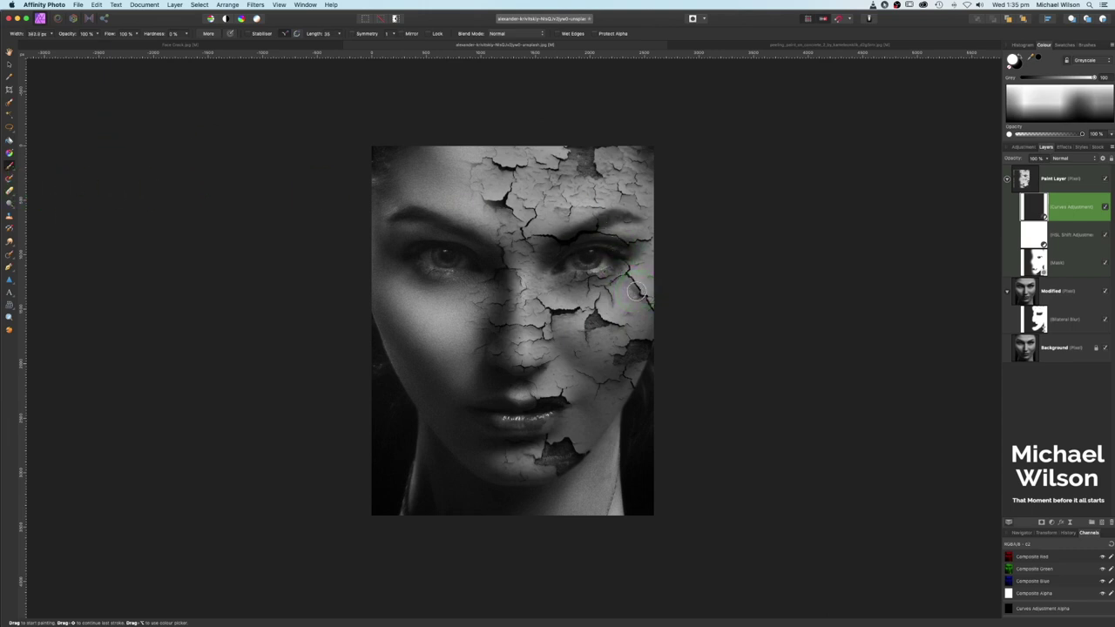
- Paint white on the Curves adjustment's mask over the holes and larger cracks in the paint texture to darken them
{"action": "left_click", "coordinate": [600, 321]}
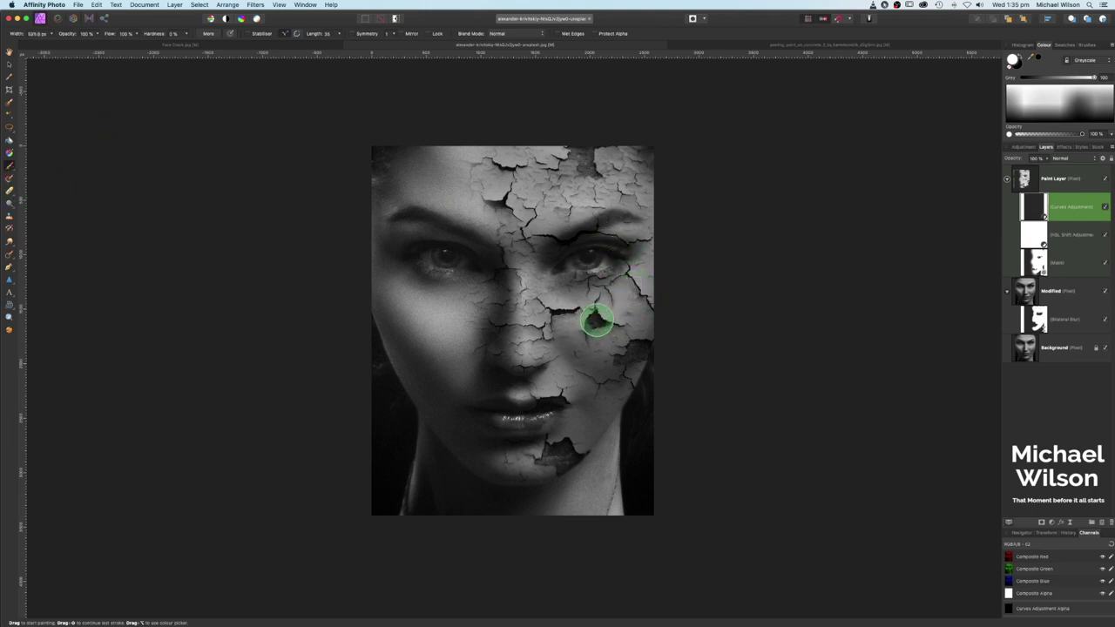
{"action": "left_click", "coordinate": [634, 354]}
{"action": "left_click", "coordinate": [562, 454]}
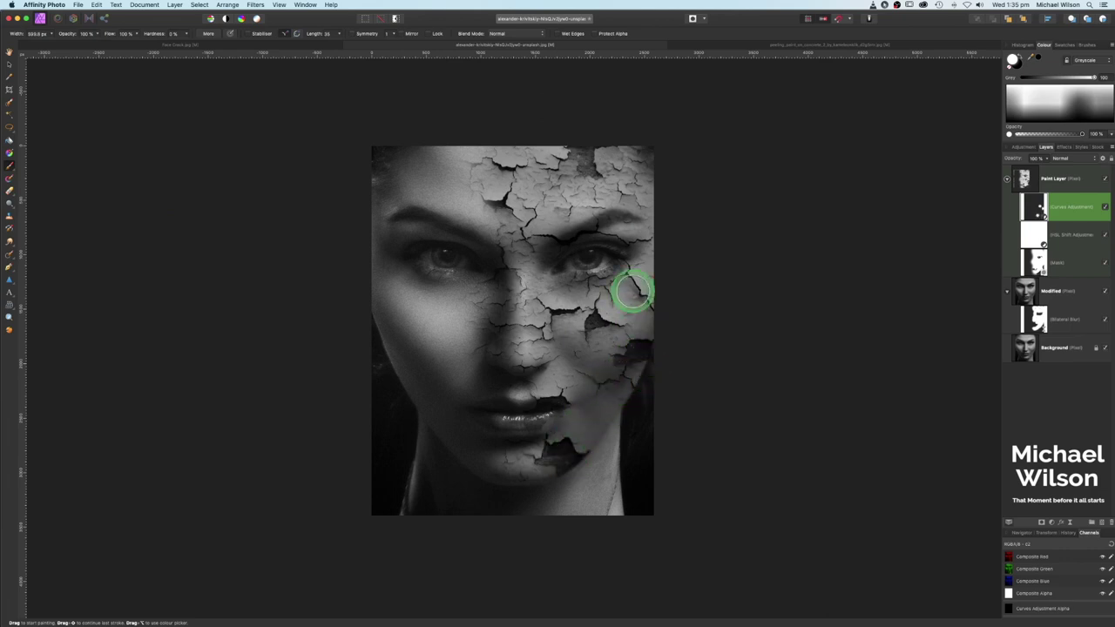
{"action": "left_click", "coordinate": [553, 315]}
{"action": "mouse_move", "coordinate": [566, 315]}
{"action": "left_mouse_down"}
{"action": "mouse_move", "coordinate": [620, 334]}
{"action": "mouse_move", "coordinate": [618, 199]}
{"action": "mouse_move", "coordinate": [508, 204]}
{"action": "mouse_move", "coordinate": [499, 174]}
{"action": "mouse_move", "coordinate": [527, 174]}
{"action": "mouse_move", "coordinate": [563, 324]}
{"action": "mouse_move", "coordinate": [576, 322]}
{"action": "mouse_move", "coordinate": [563, 324]}
{"action": "mouse_move", "coordinate": [580, 375]}
{"action": "mouse_move", "coordinate": [832, 289]}
{"action": "left_mouse_up"}
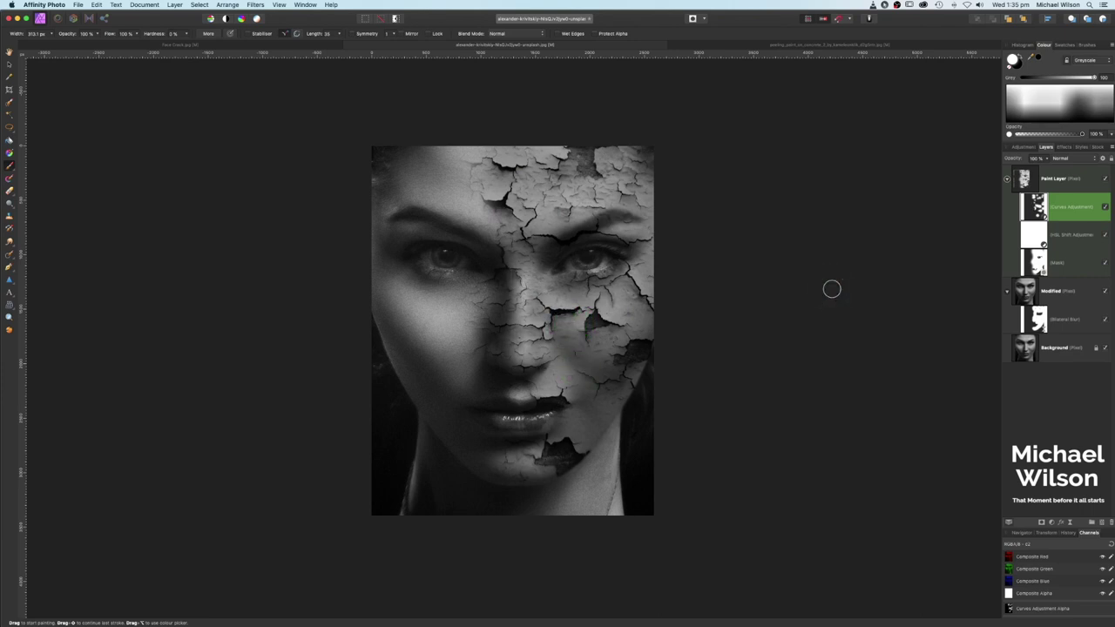
- Lighten both eyes on the Modified layer with the Dodge Brush, using the Highlights tonal range
{"action": "left_click", "coordinate": [1009, 181]}
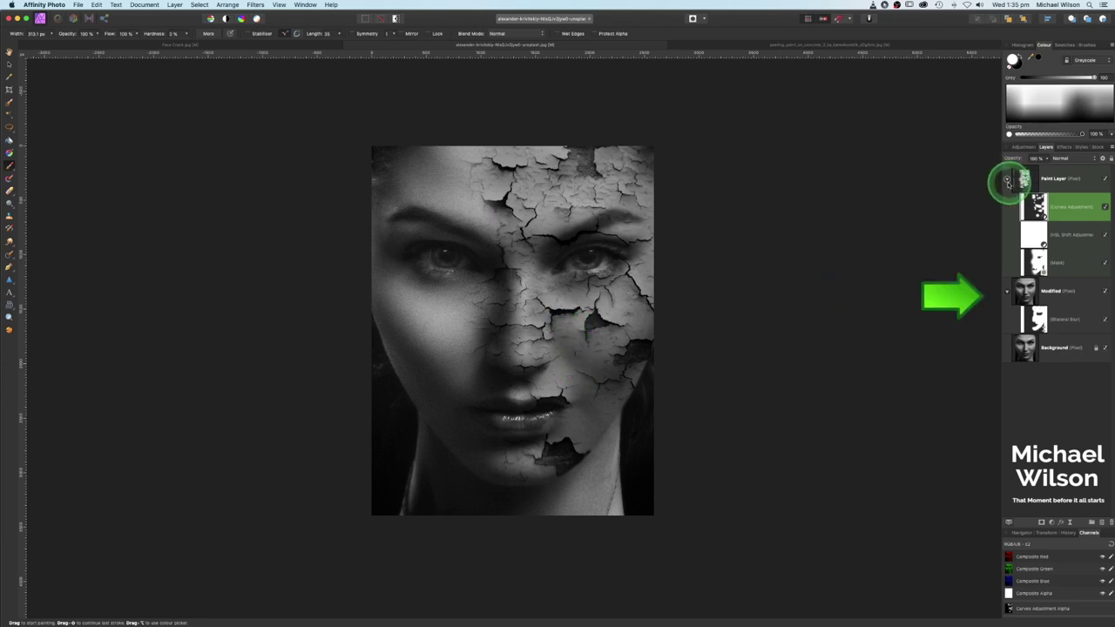
{"action": "left_click", "coordinate": [1025, 292]}
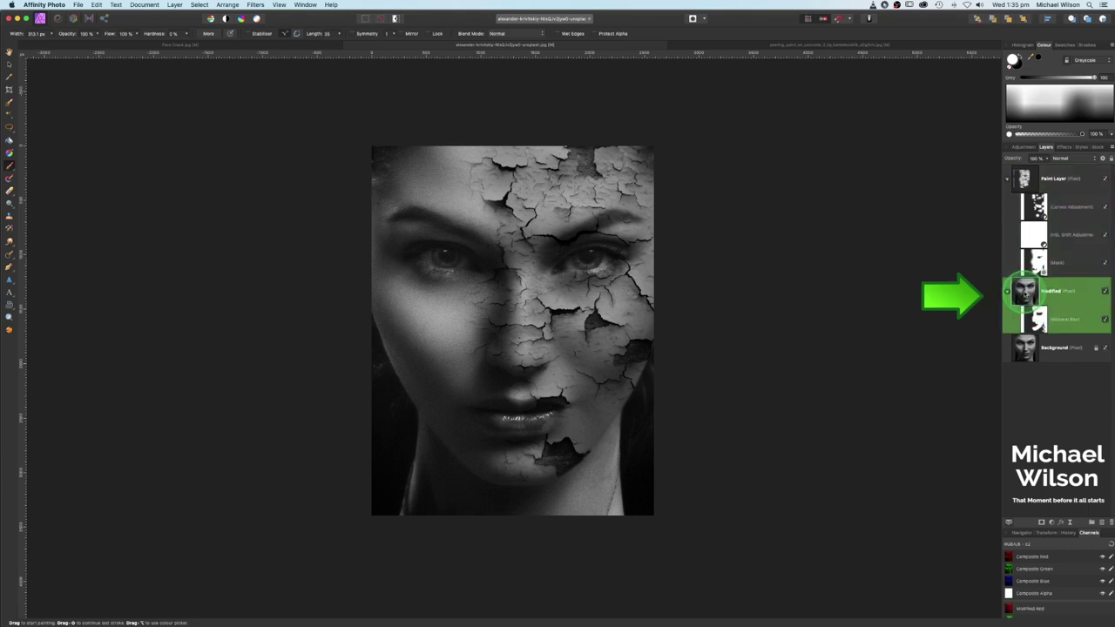
{"action": "left_click", "coordinate": [11, 204]}
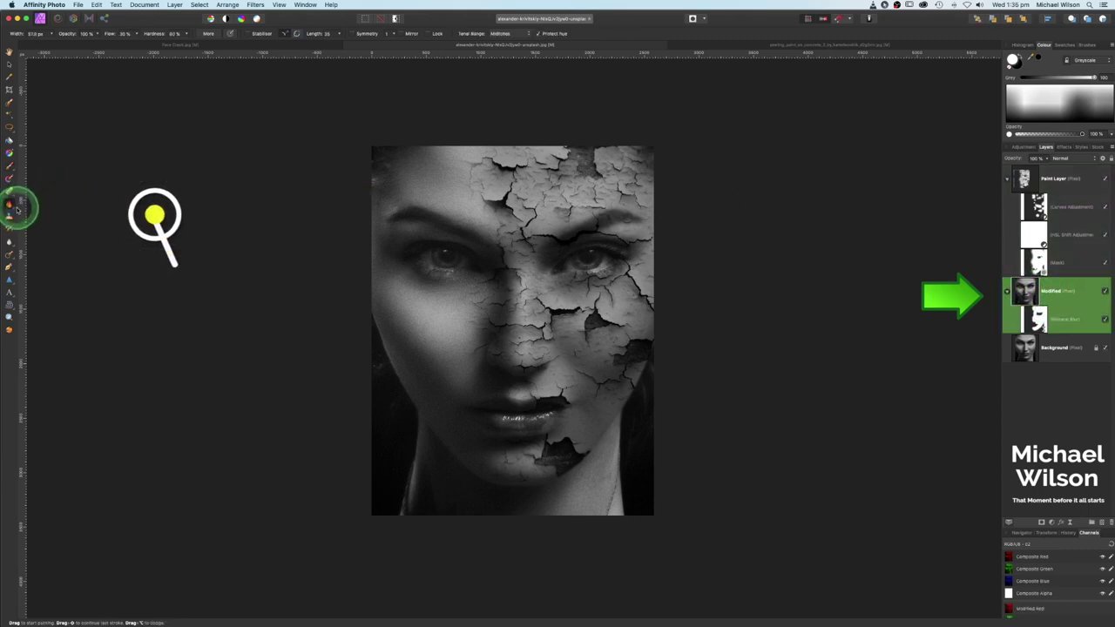
{"action": "left_click", "coordinate": [26, 207]}
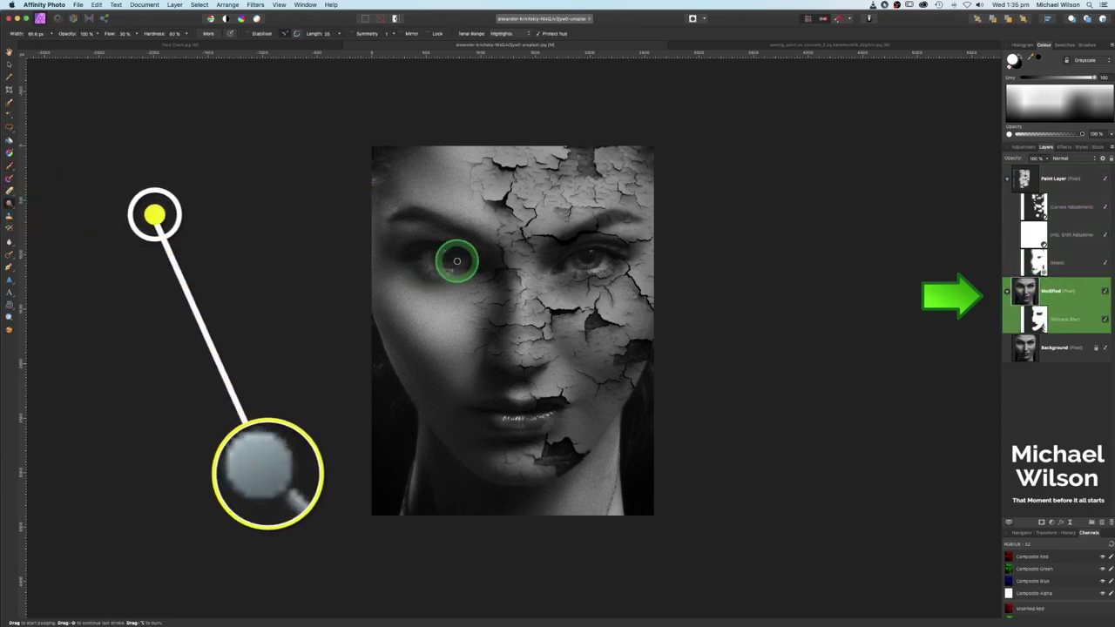
{"action": "scroll", "coordinate": [456, 260], "scroll_direction": "up", "scroll_amount": 10}
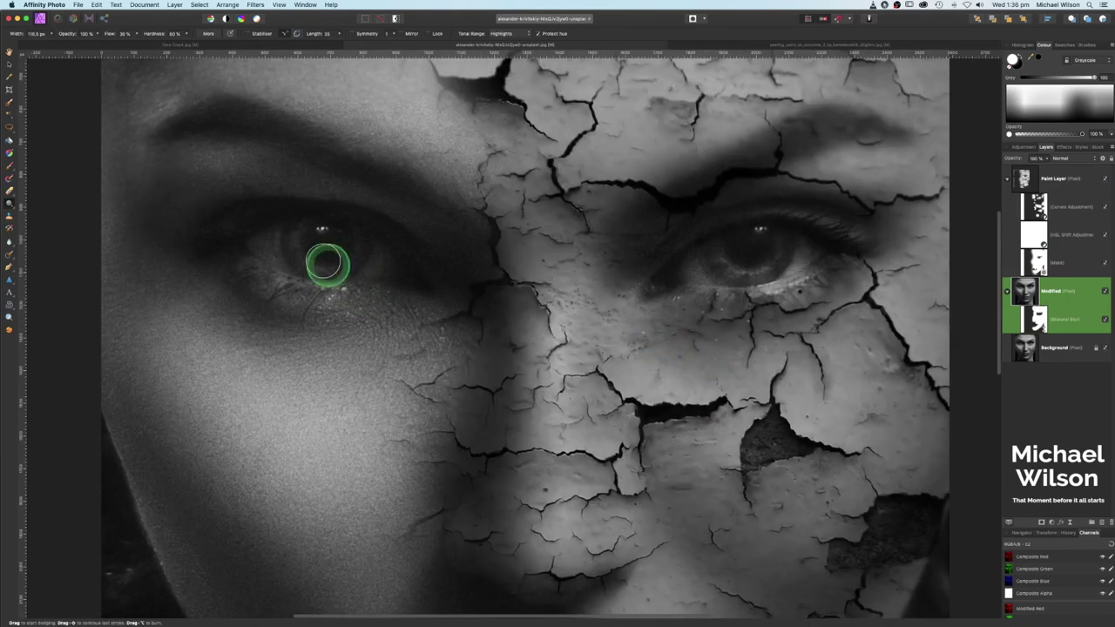
{"action": "left_click_drag", "start_coordinate": [297, 254], "coordinate": [348, 256]}
{"action": "mouse_move", "coordinate": [767, 267]}
{"action": "left_mouse_down"}
{"action": "mouse_move", "coordinate": [718, 259]}
{"action": "mouse_move", "coordinate": [794, 252]}
{"action": "mouse_move", "coordinate": [693, 264]}
{"action": "left_mouse_up"}
{"action": "mouse_move", "coordinate": [161, 259]}
{"action": "left_mouse_down"}
{"action": "mouse_move", "coordinate": [269, 249]}
{"action": "mouse_move", "coordinate": [369, 256]}
{"action": "mouse_move", "coordinate": [375, 267]}
{"action": "left_mouse_up"}
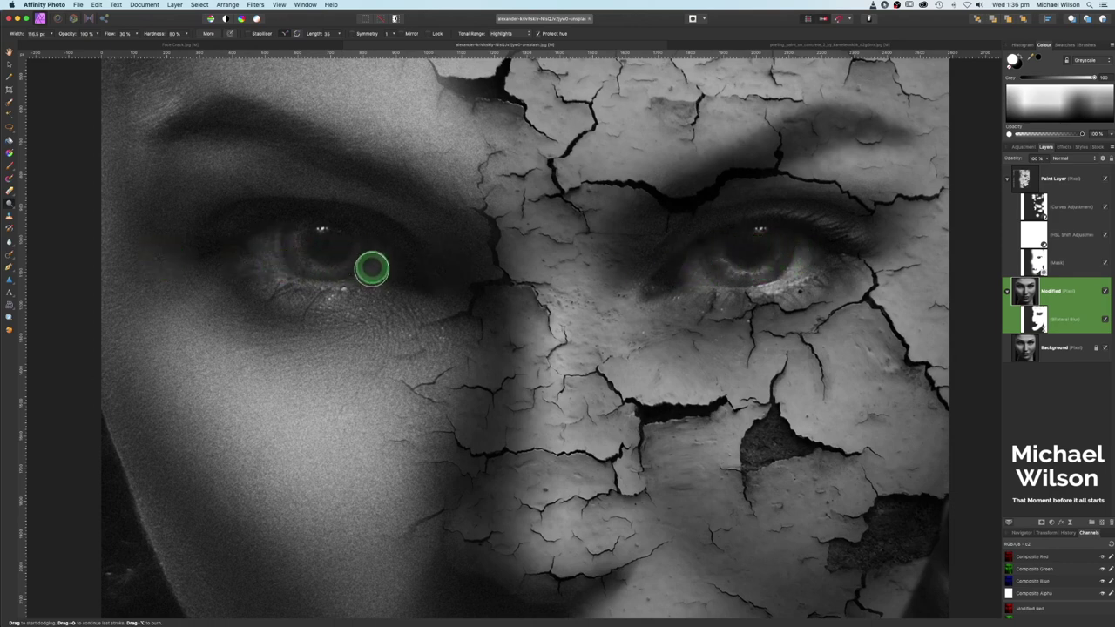
{"action": "scroll", "coordinate": [374, 265], "scroll_direction": "down", "scroll_amount": 6}
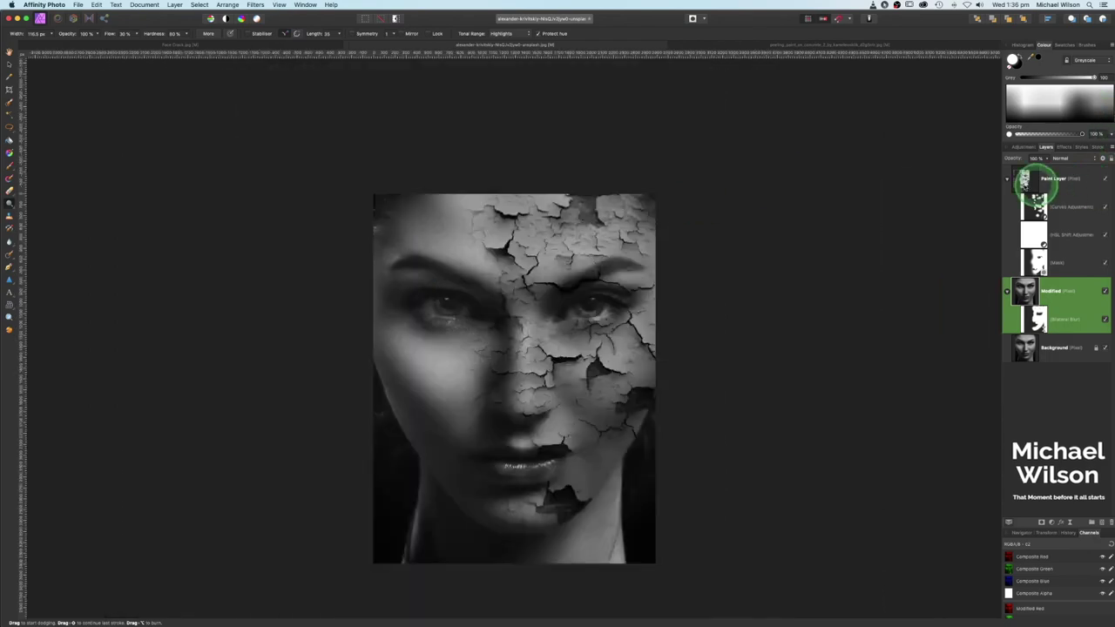
- Collapse the Paint Layer, add a Curves adjustment and place it at the top of the layer stack
{"action": "left_click", "coordinate": [1009, 178]}
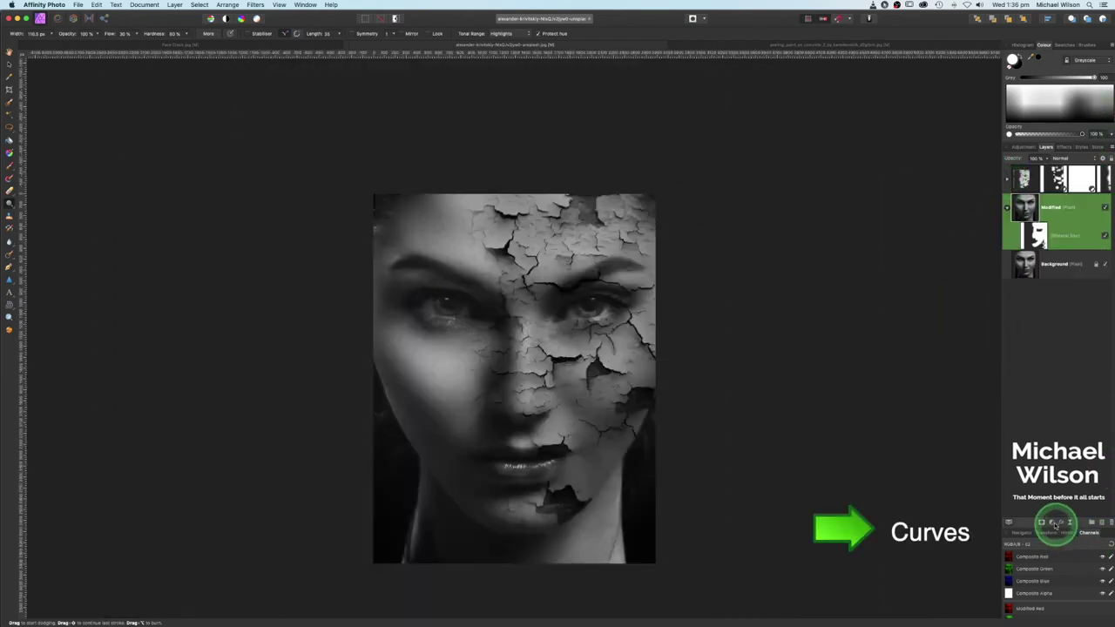
{"action": "left_click", "coordinate": [1056, 527]}
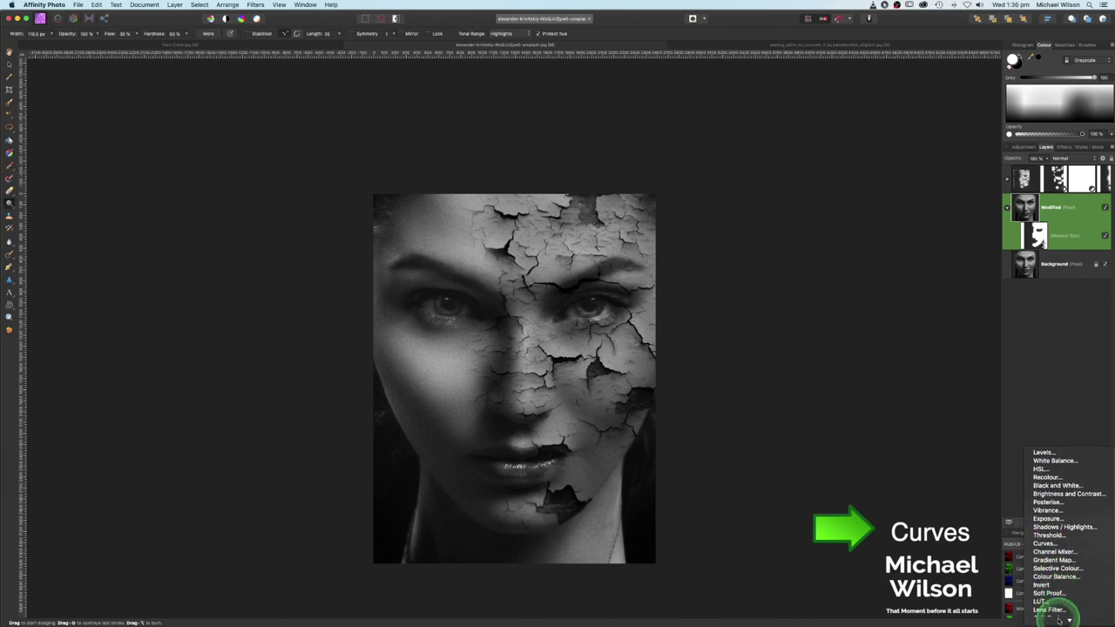
{"action": "left_click", "coordinate": [1045, 536]}
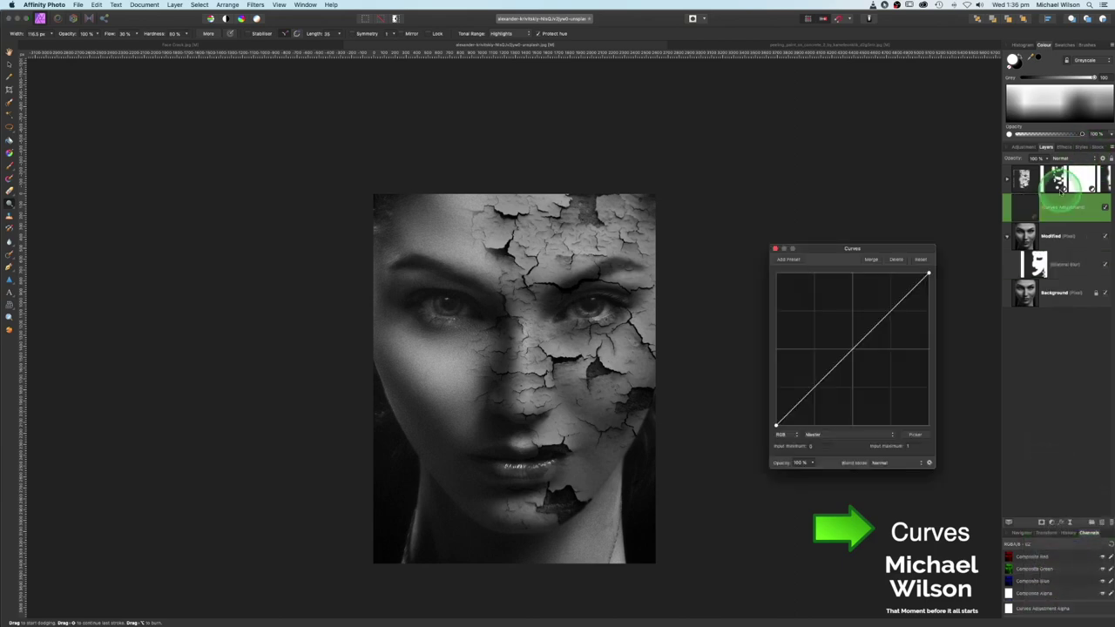
{"action": "mouse_move", "coordinate": [1057, 177]}
{"action": "left_mouse_down"}
{"action": "mouse_move", "coordinate": [1046, 169]}
{"action": "mouse_move", "coordinate": [978, 209]}
{"action": "mouse_move", "coordinate": [1039, 214]}
{"action": "mouse_move", "coordinate": [1037, 178]}
{"action": "left_mouse_up"}
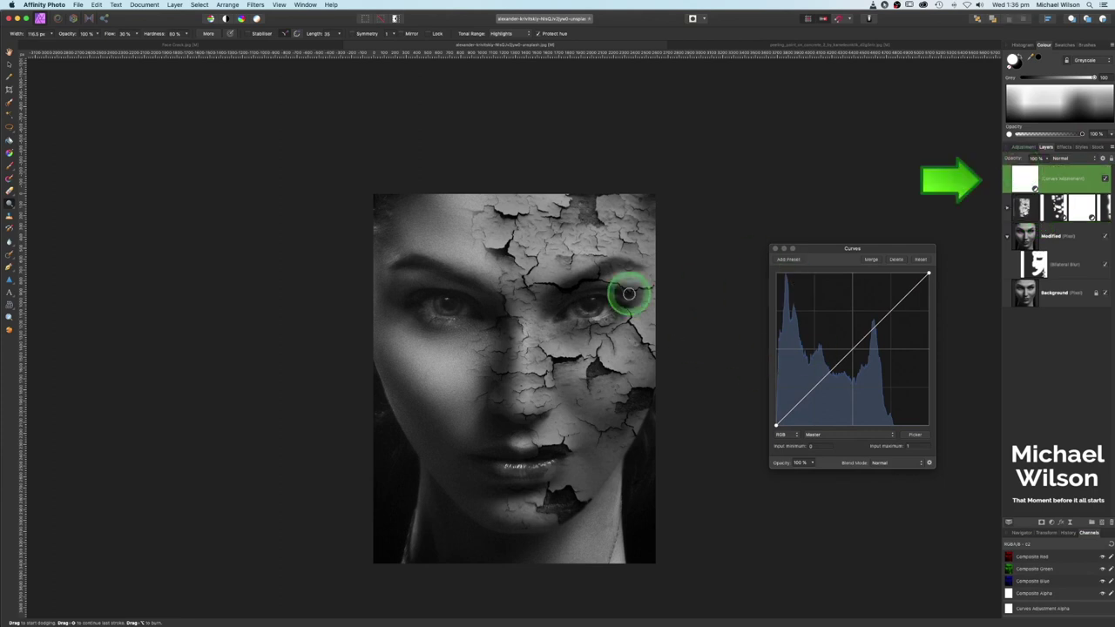
- Lift the master curve's black point slightly, fine-tune its midtone and highlight points, and close the Curves settings
{"action": "left_click", "coordinate": [776, 426]}
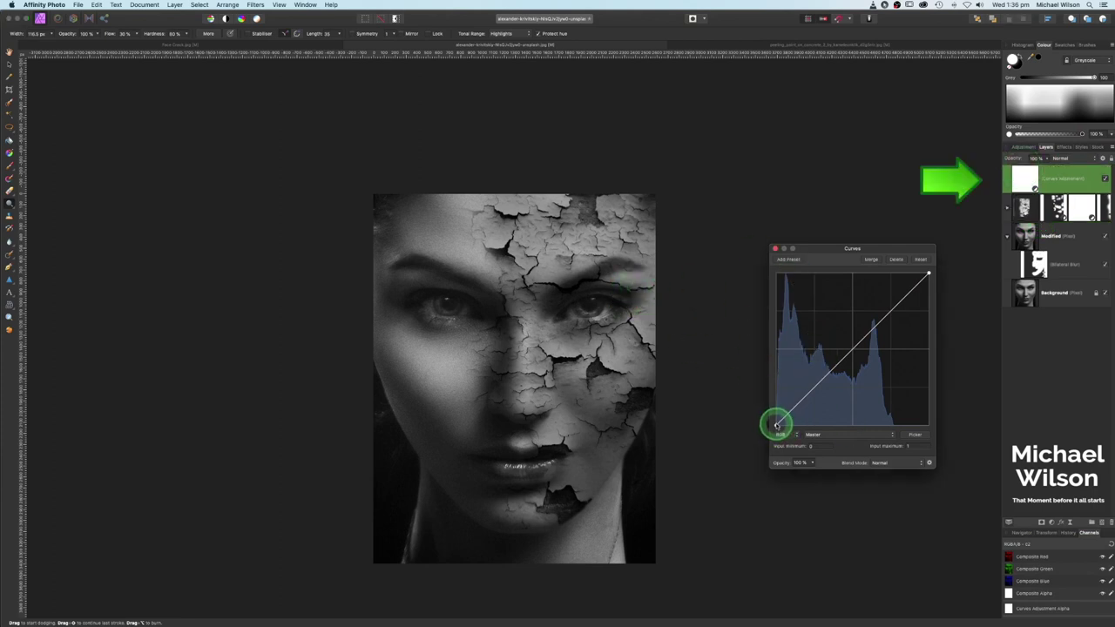
{"action": "left_click_drag", "start_coordinate": [777, 423], "coordinate": [776, 419]}
{"action": "left_click_drag", "start_coordinate": [846, 343], "coordinate": [853, 352]}
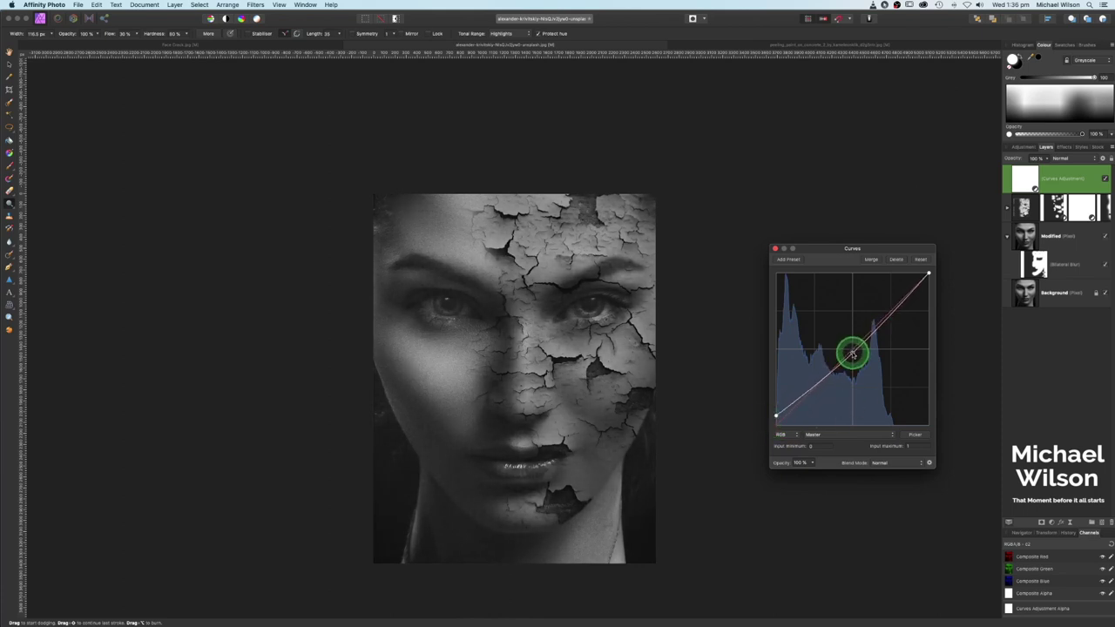
{"action": "left_click_drag", "start_coordinate": [901, 305], "coordinate": [892, 316]}
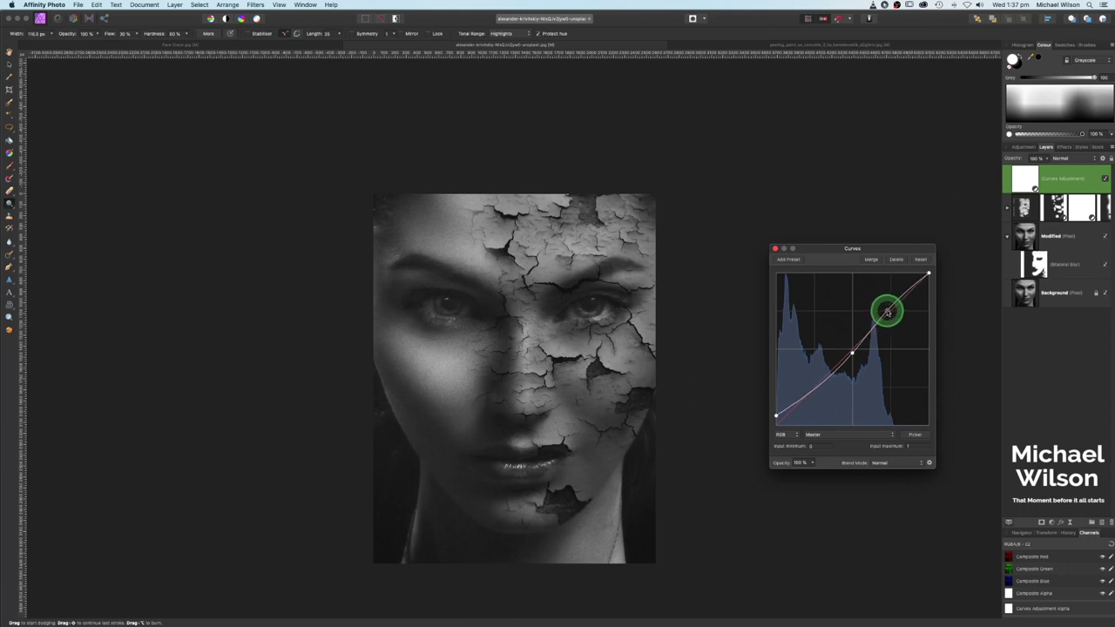
{"action": "left_click", "coordinate": [775, 248]}
{"action": "left_click_drag", "start_coordinate": [564, 390], "coordinate": [562, 304]}
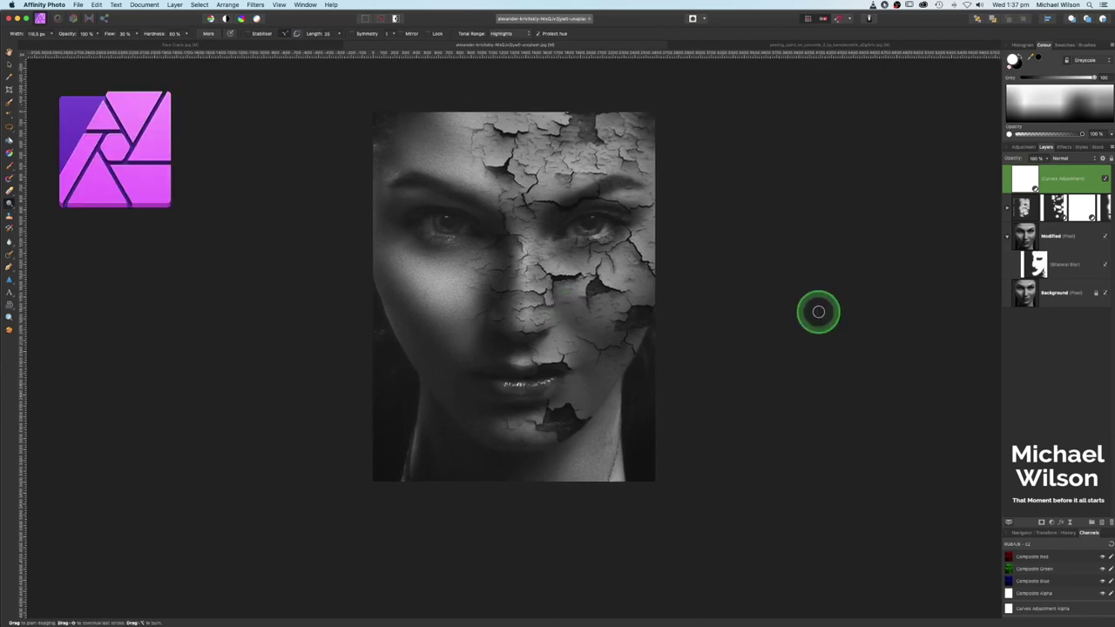